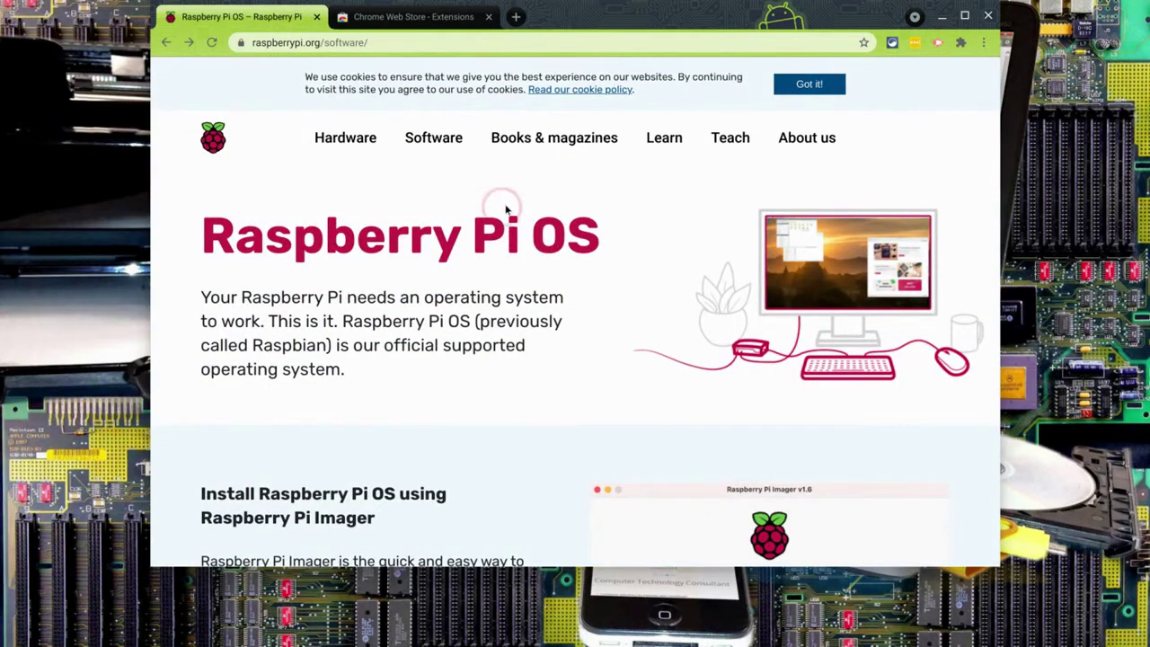
Open the page with all download options for manually installing an operating system image.
click(500, 214)
click(1138, 465)
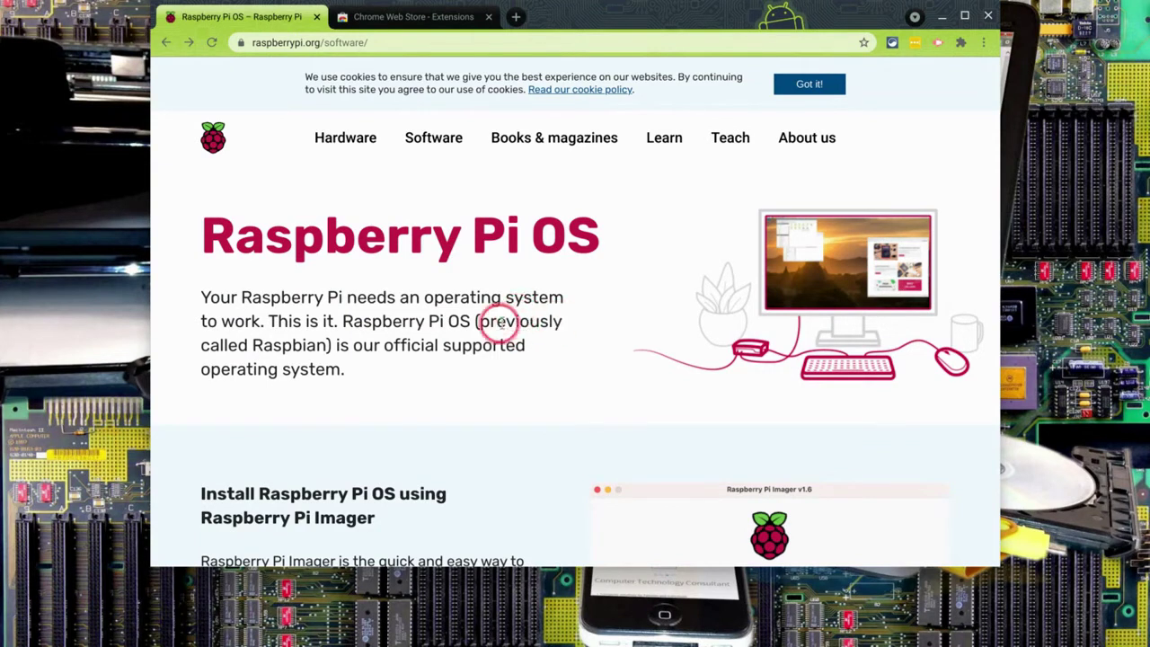
scroll(495, 338, down, 2)
scroll(495, 338, down, 3)
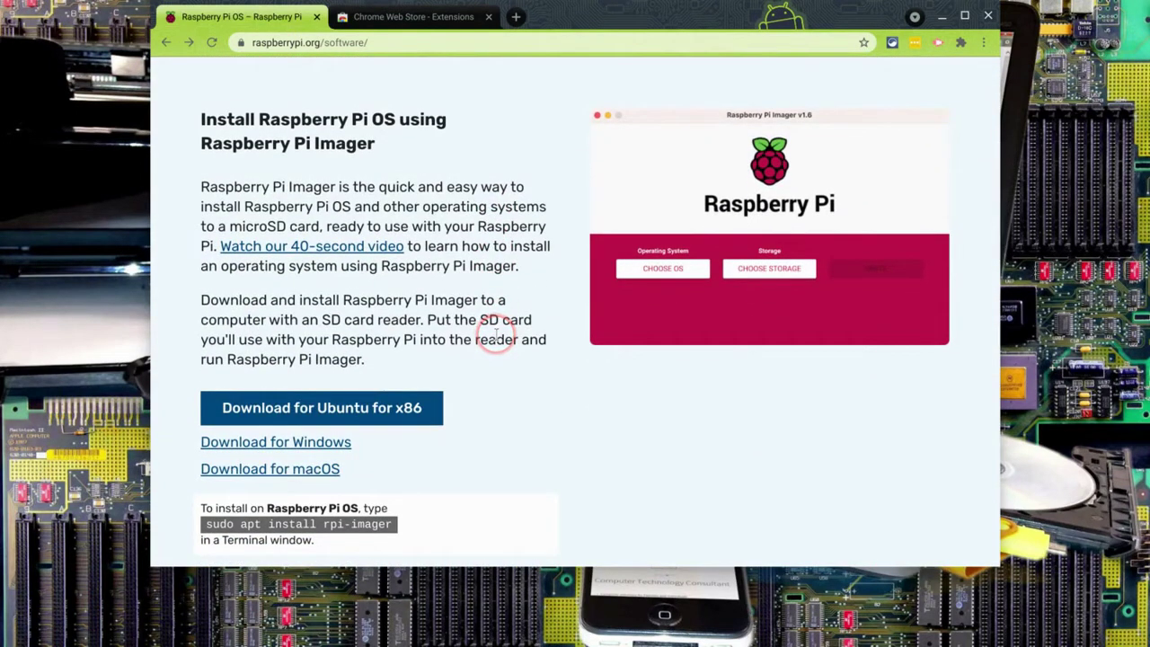
scroll(496, 337, down, 3)
scroll(495, 333, up, 1)
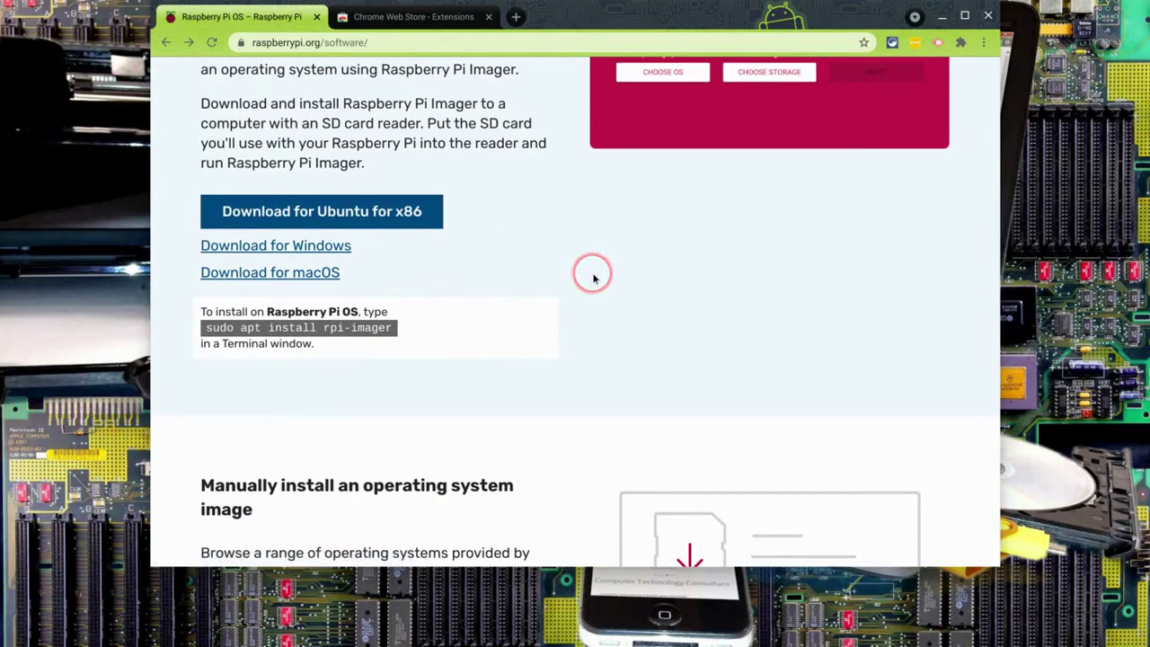
scroll(592, 279, down, 3)
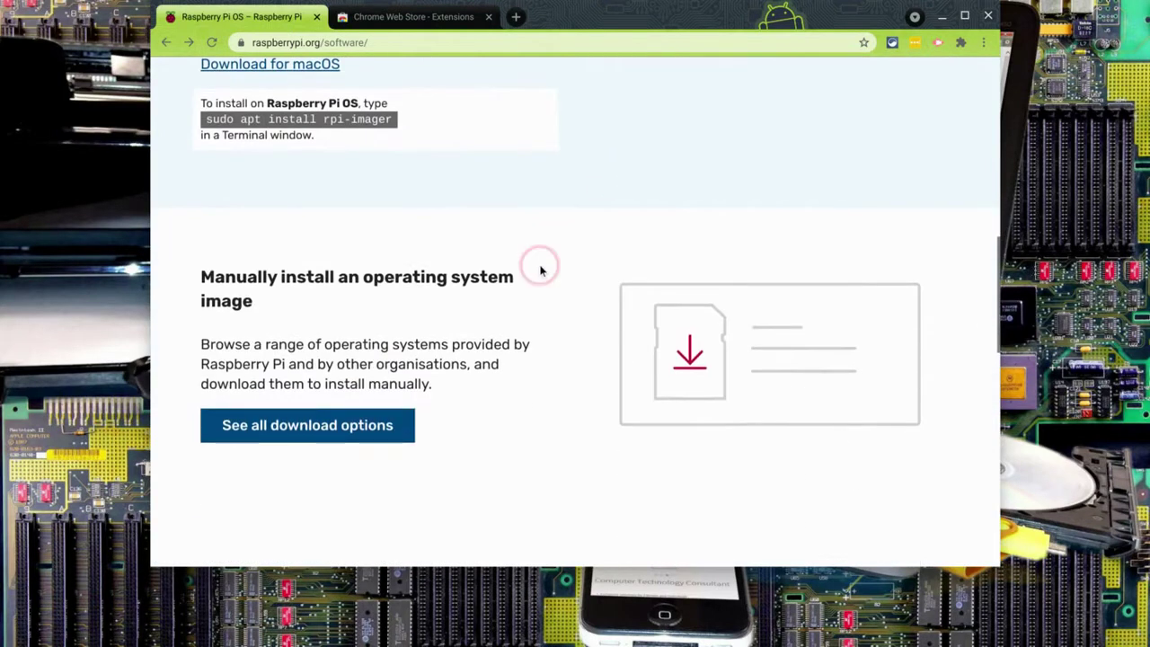
scroll(512, 296, down, 1)
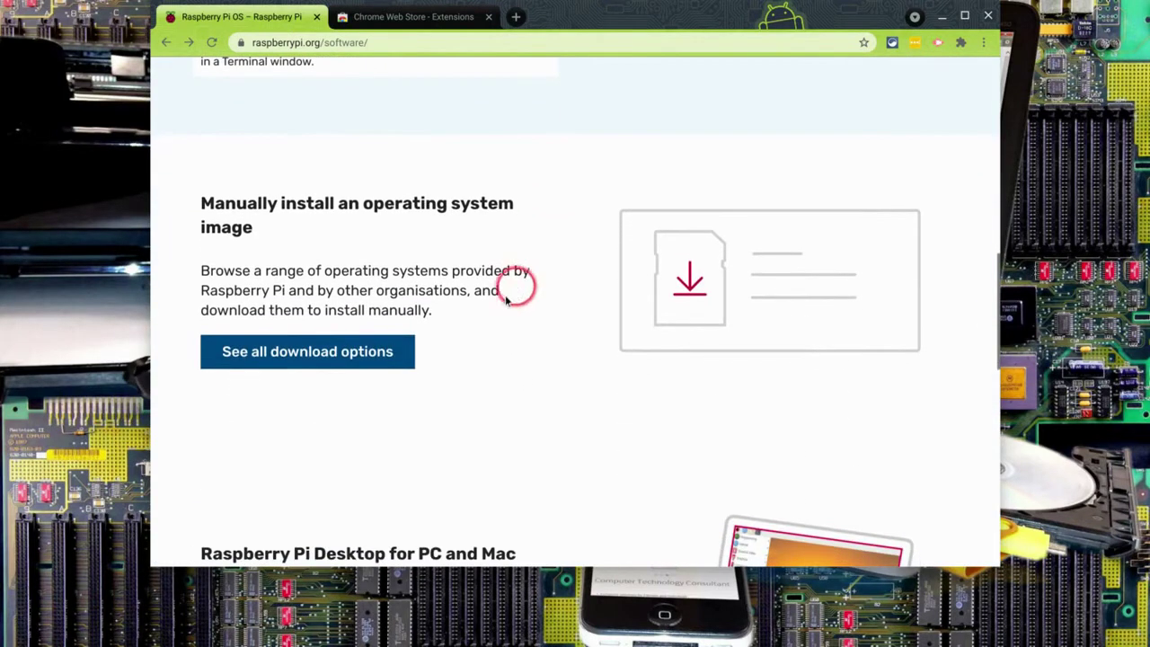
click(269, 358)
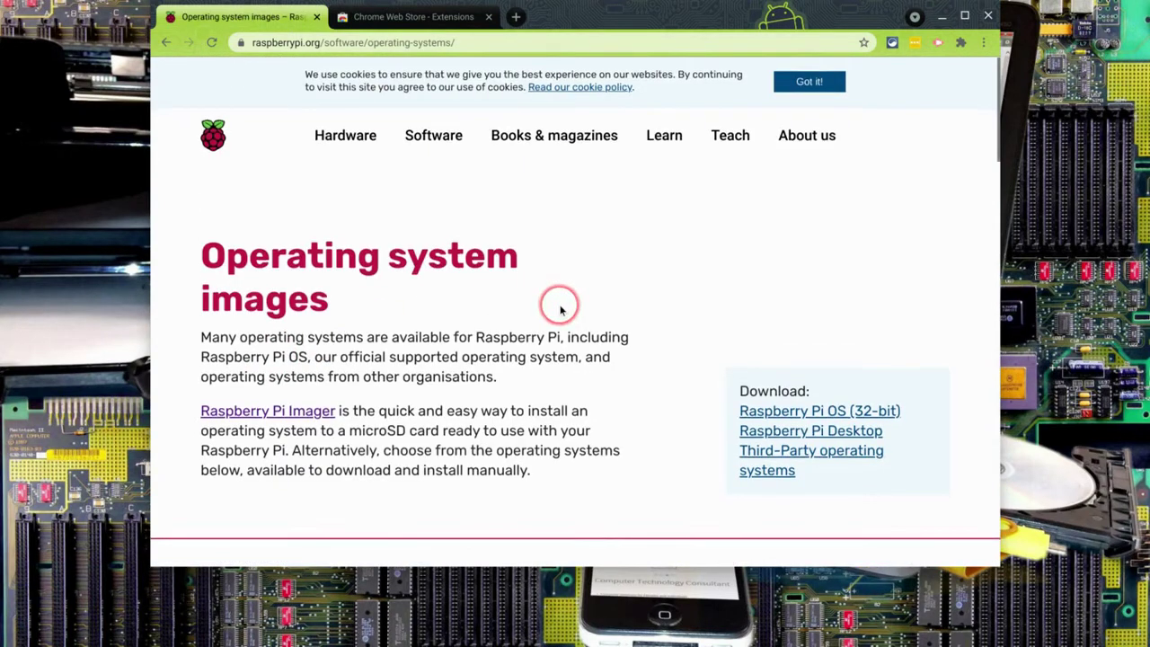
Compare the three Raspberry Pi OS editions by included software and download size.
scroll(559, 305, down, 2)
scroll(559, 310, down, 3)
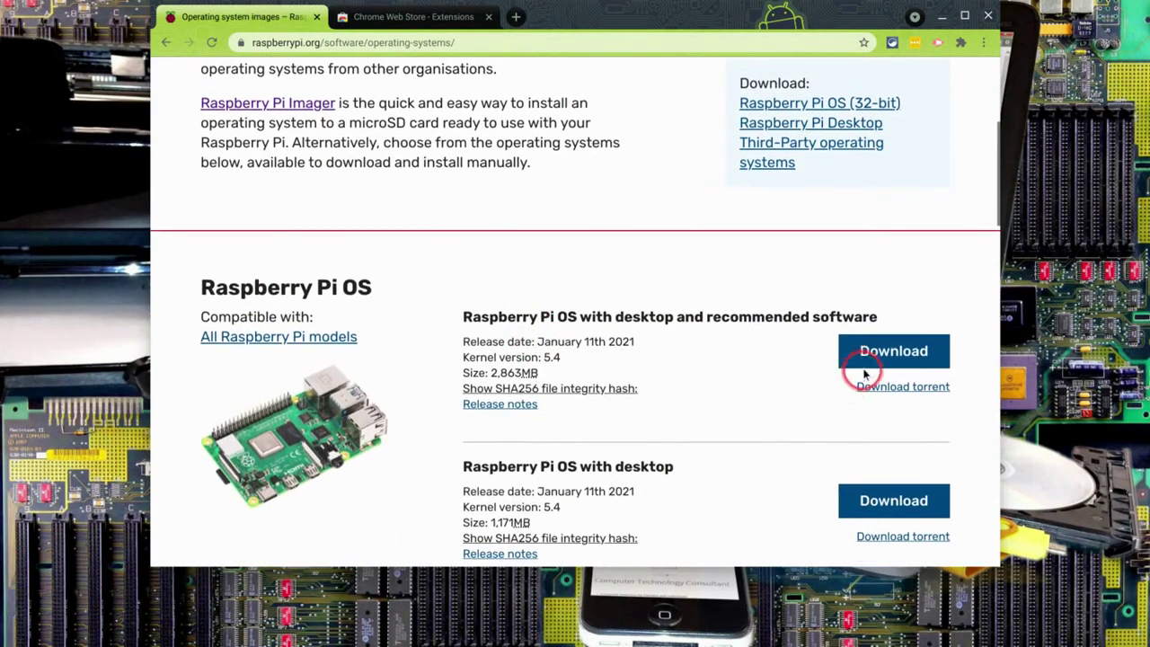
double_click(644, 317)
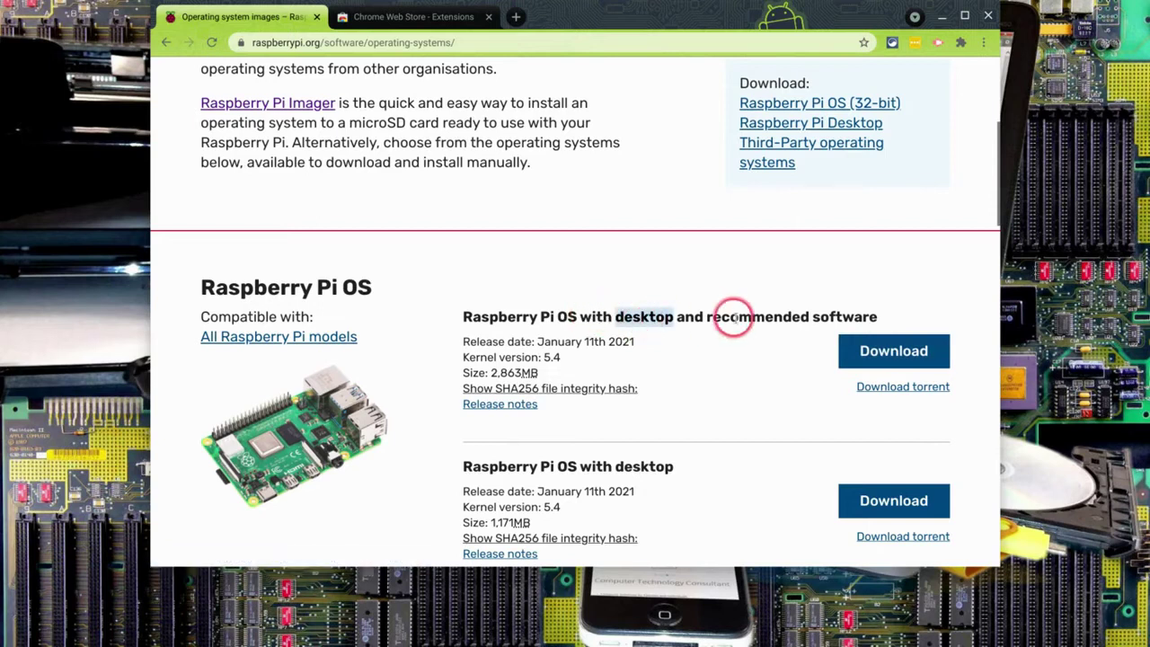
click(758, 321)
double_click(758, 321)
scroll(760, 321, down, 2)
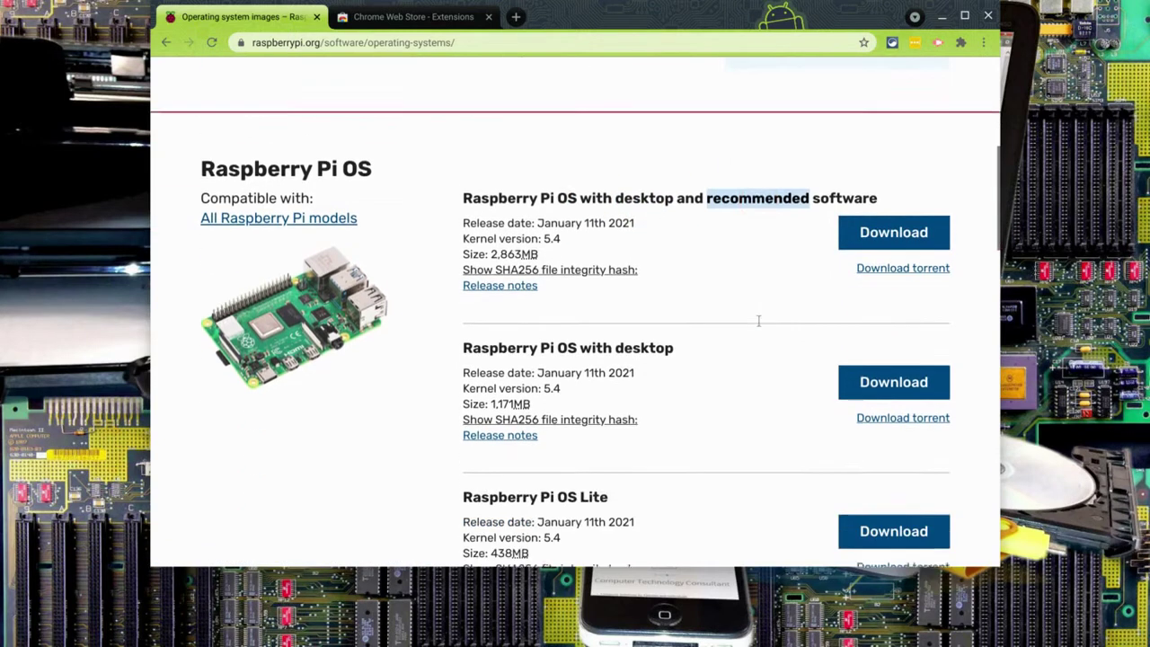
double_click(643, 305)
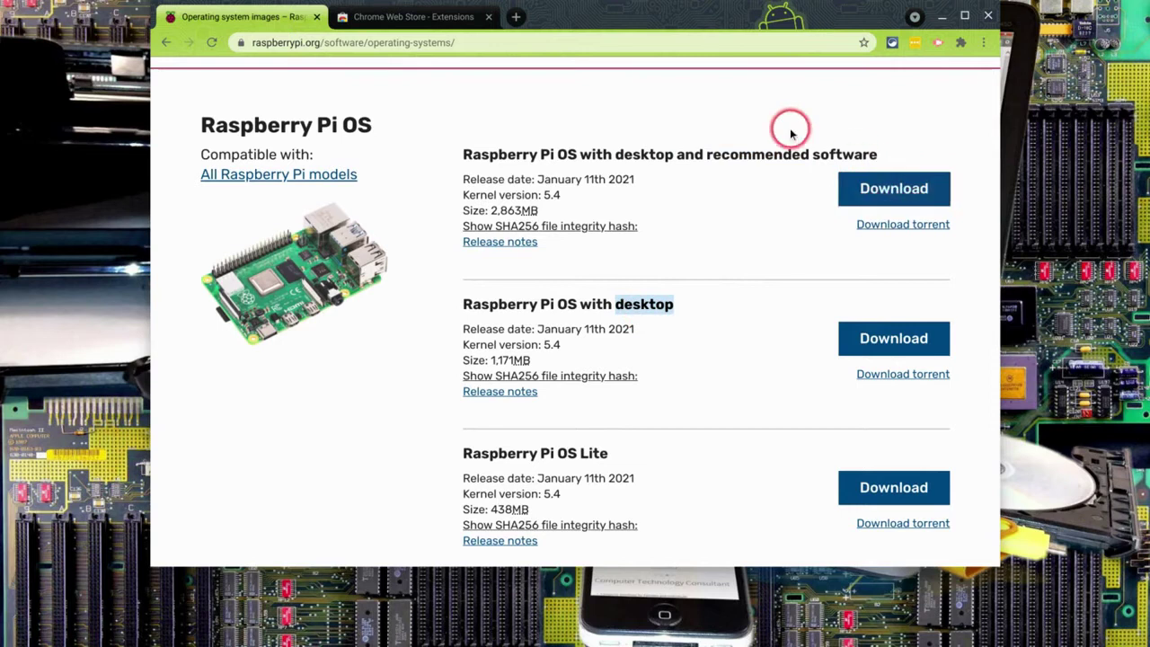
double_click(746, 154)
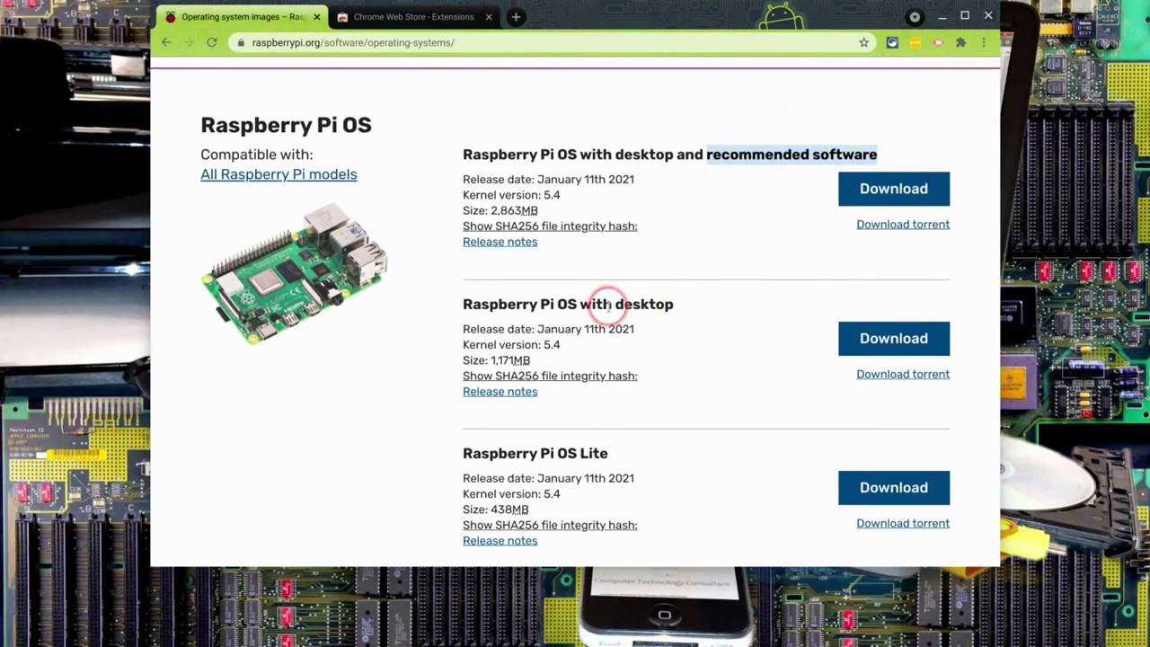
click(500, 208)
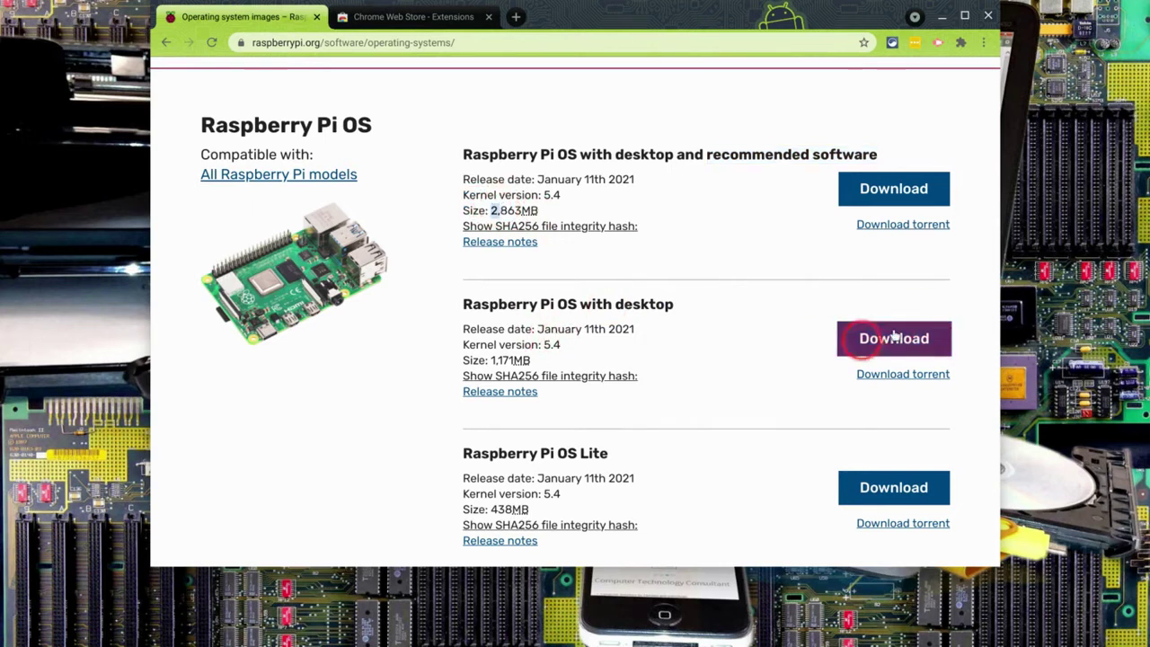
click(511, 365)
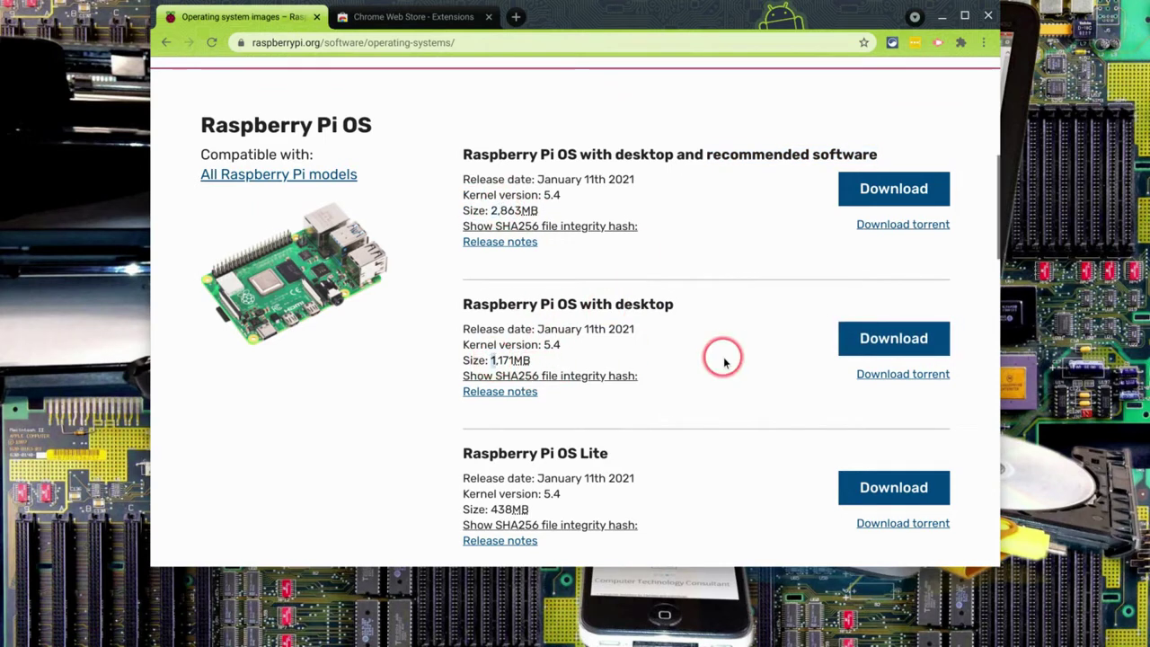
scroll(725, 359, down, 3)
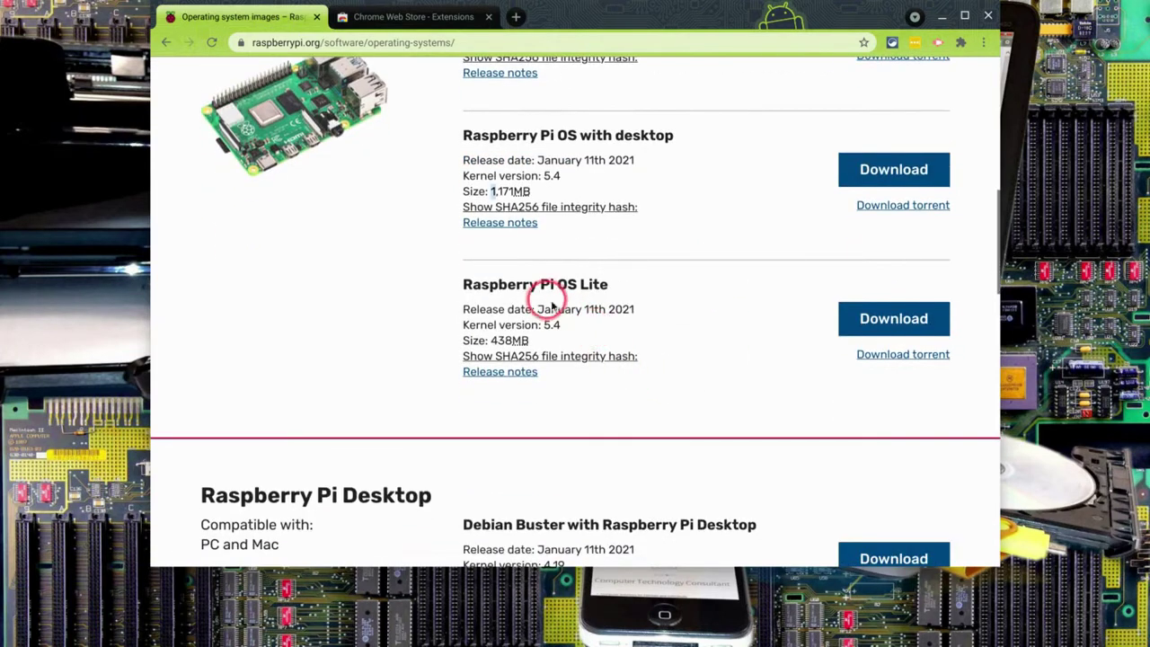
double_click(509, 341)
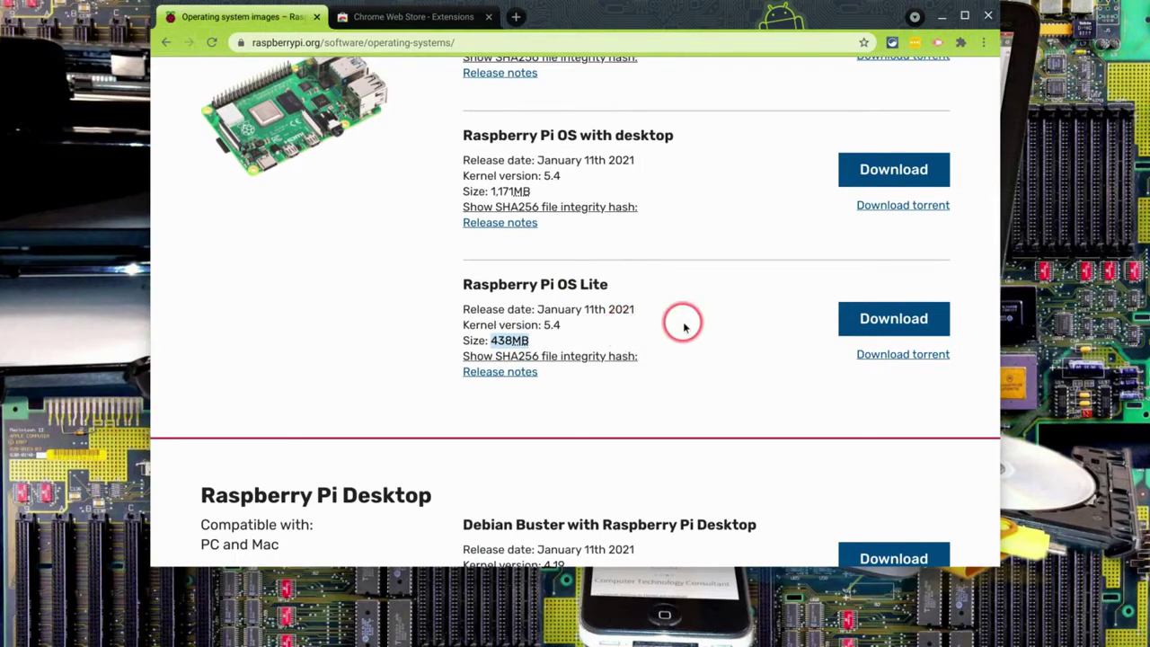
Download the Raspberry Pi OS with desktop and recommended software image.
scroll(659, 328, up, 2)
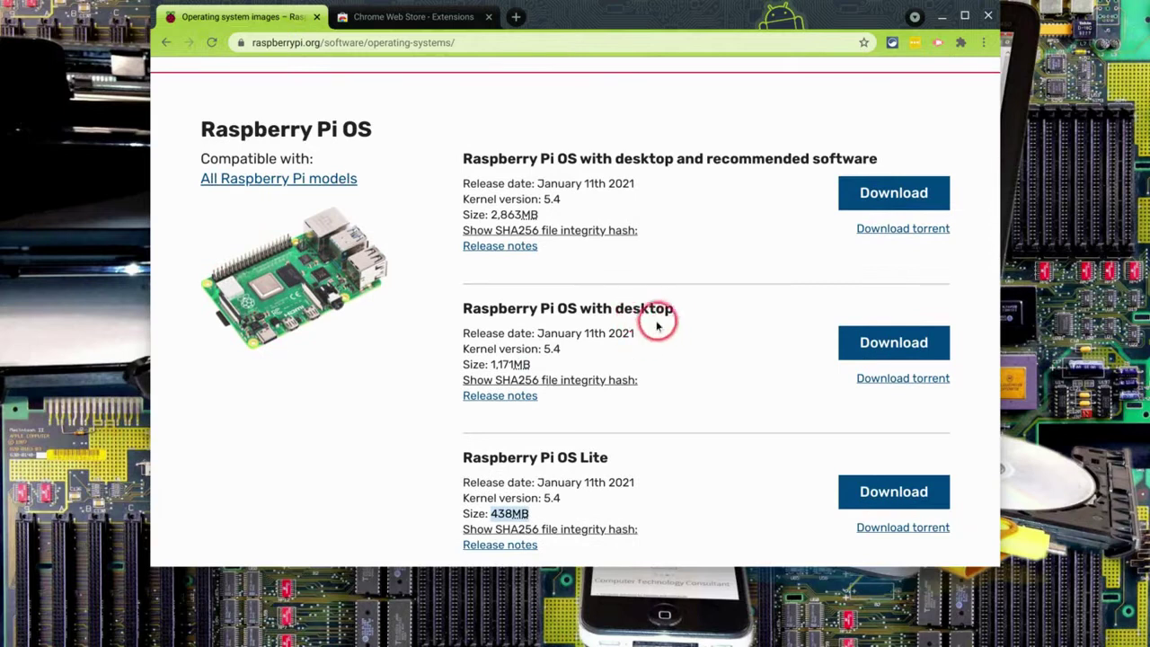
click(885, 205)
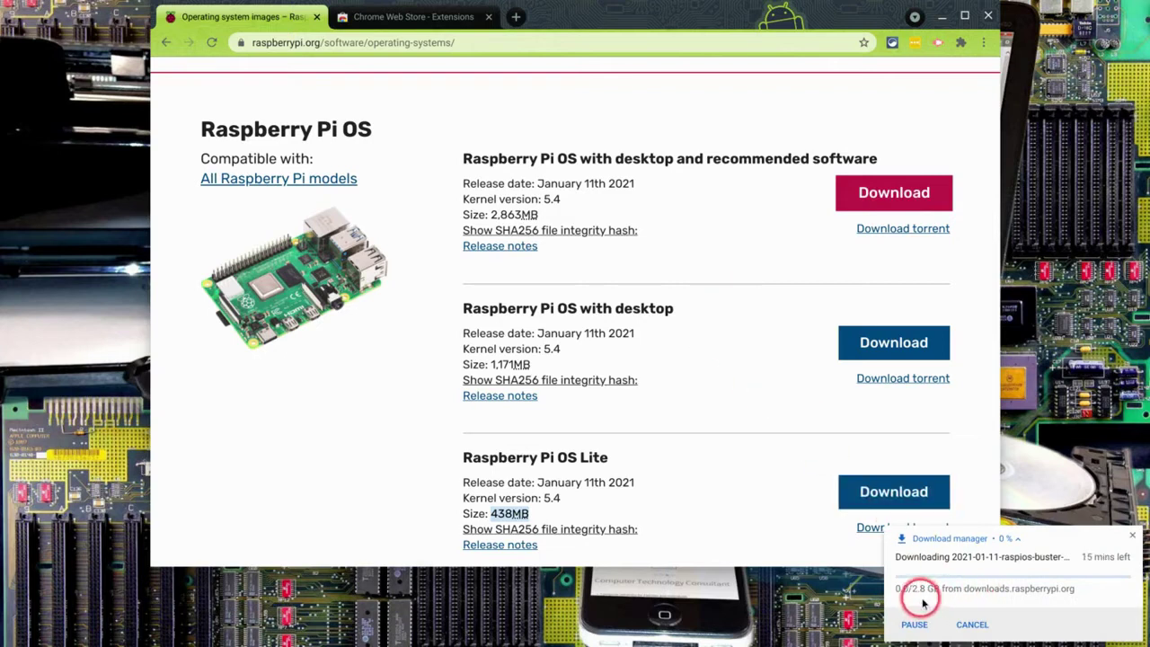
Search the Chrome Web Store for Chromebook Recovery and add the Chromebook Recovery Utility extension to Chrome.
click(388, 18)
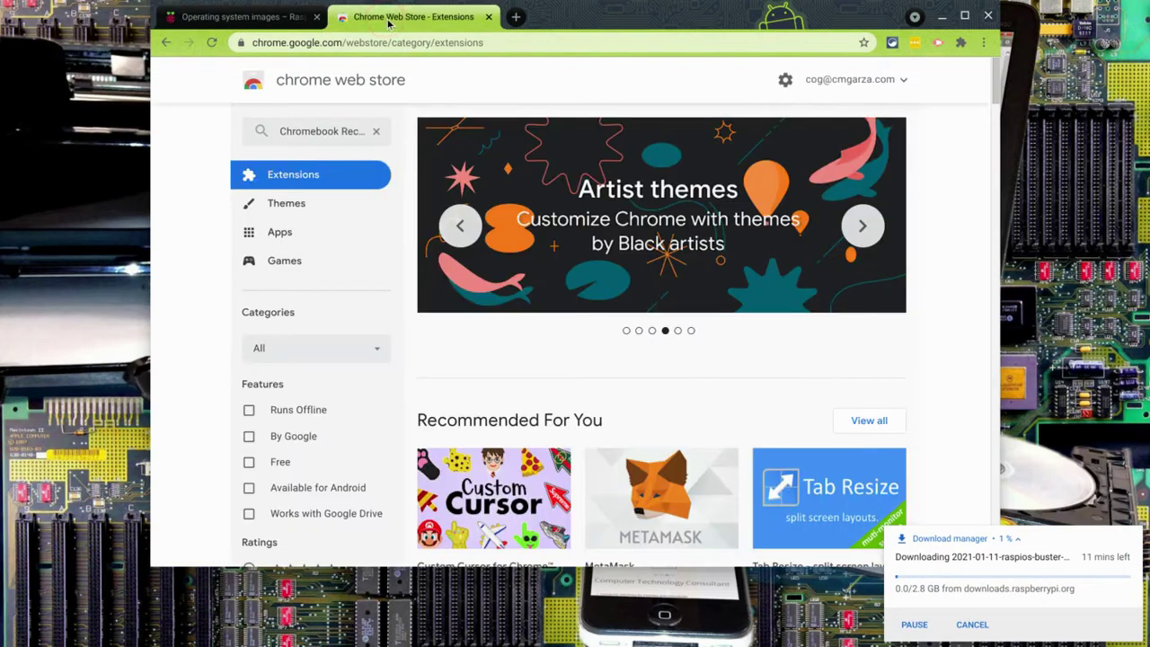
click(280, 128)
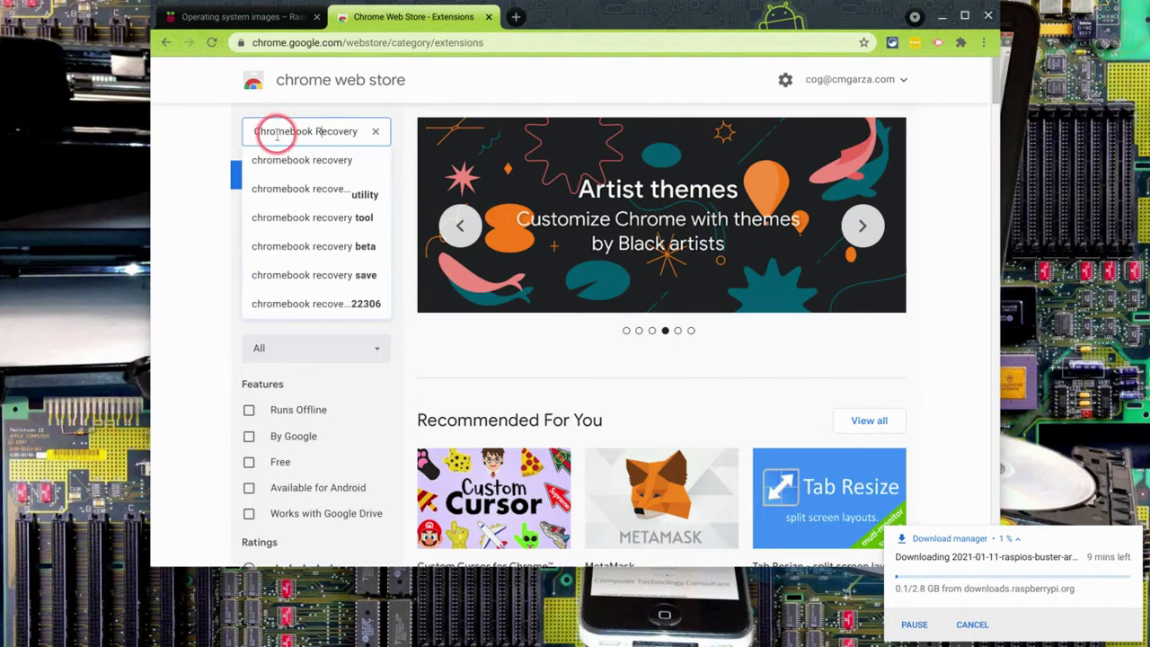
key(Return)
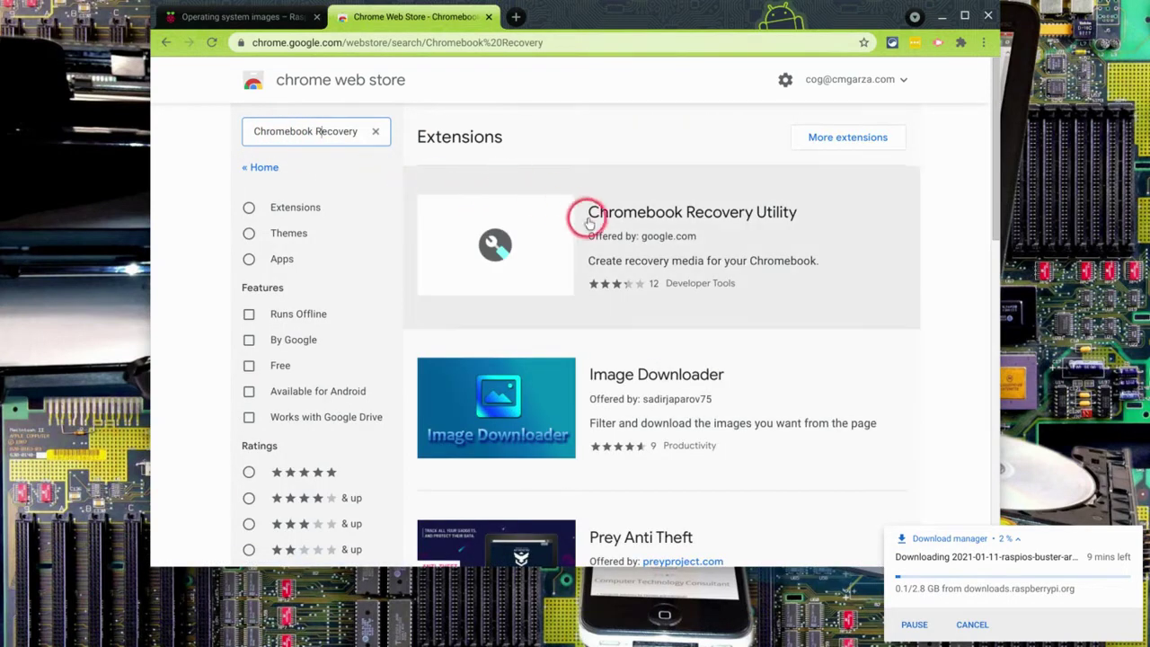
click(675, 243)
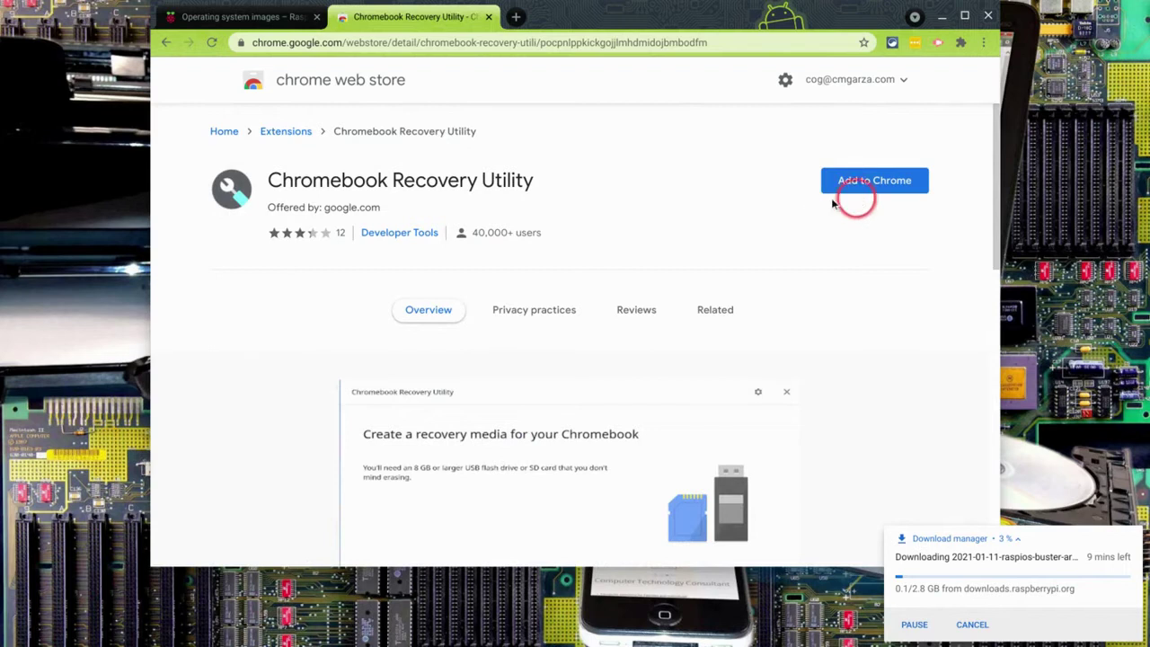
click(863, 184)
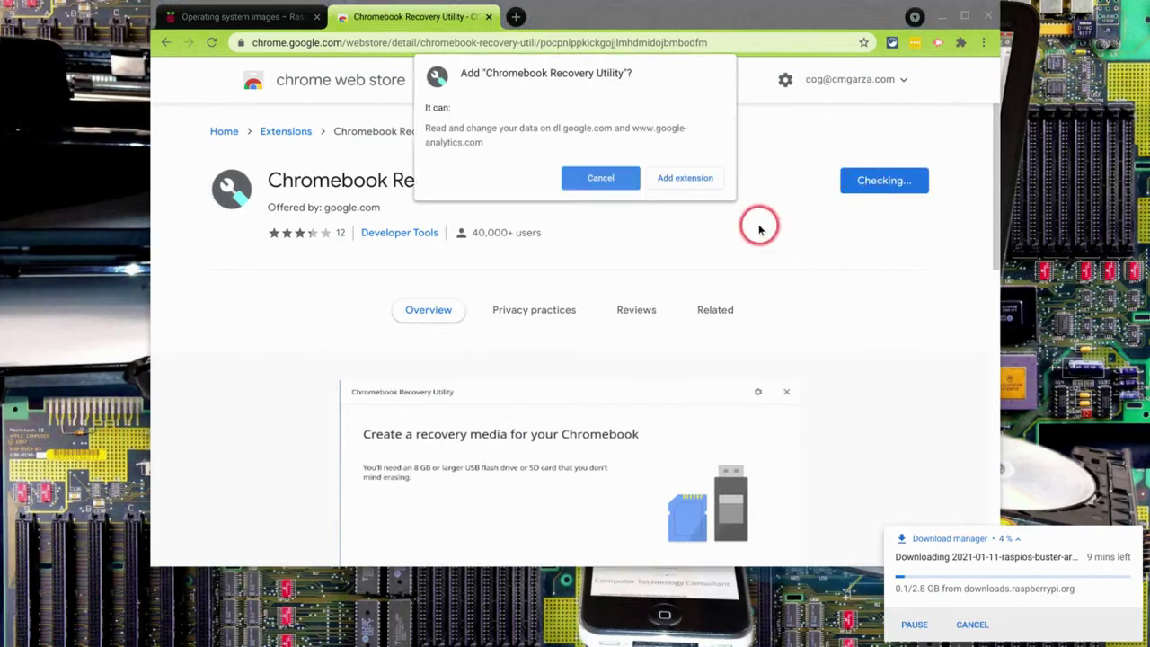
click(673, 179)
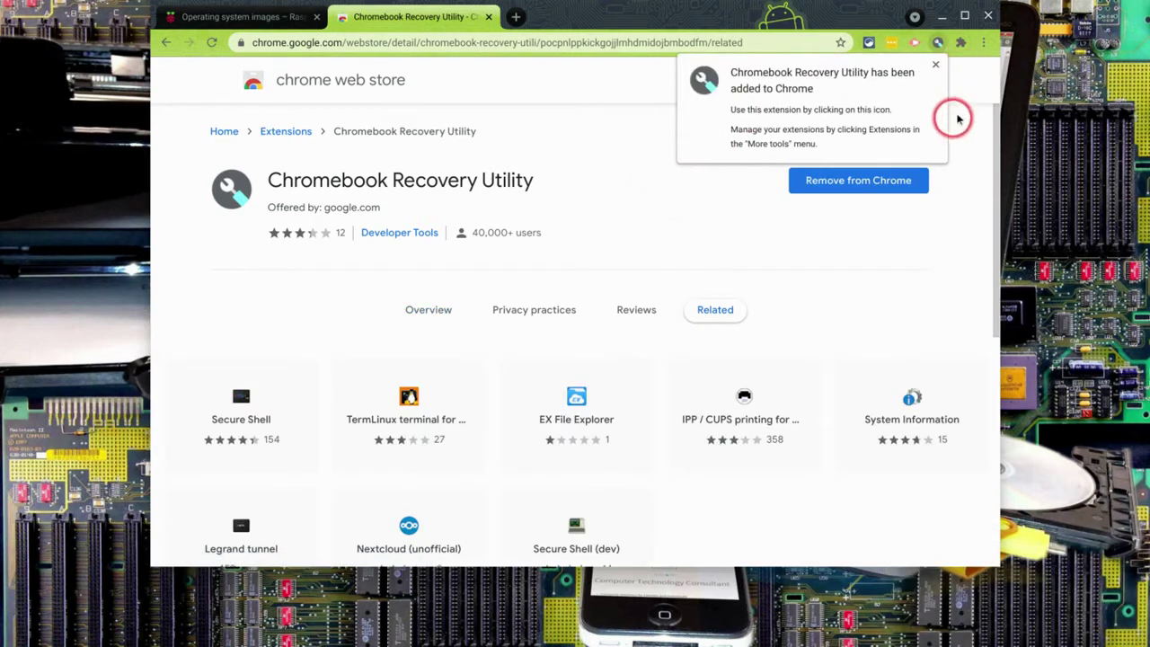
click(938, 45)
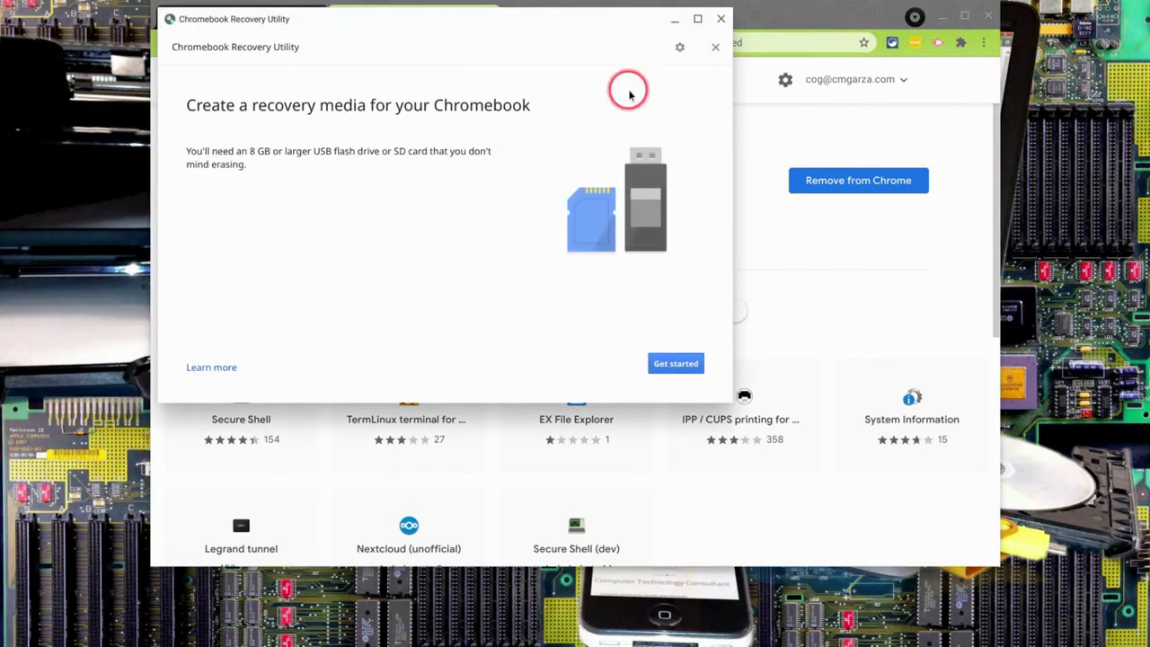
click(720, 20)
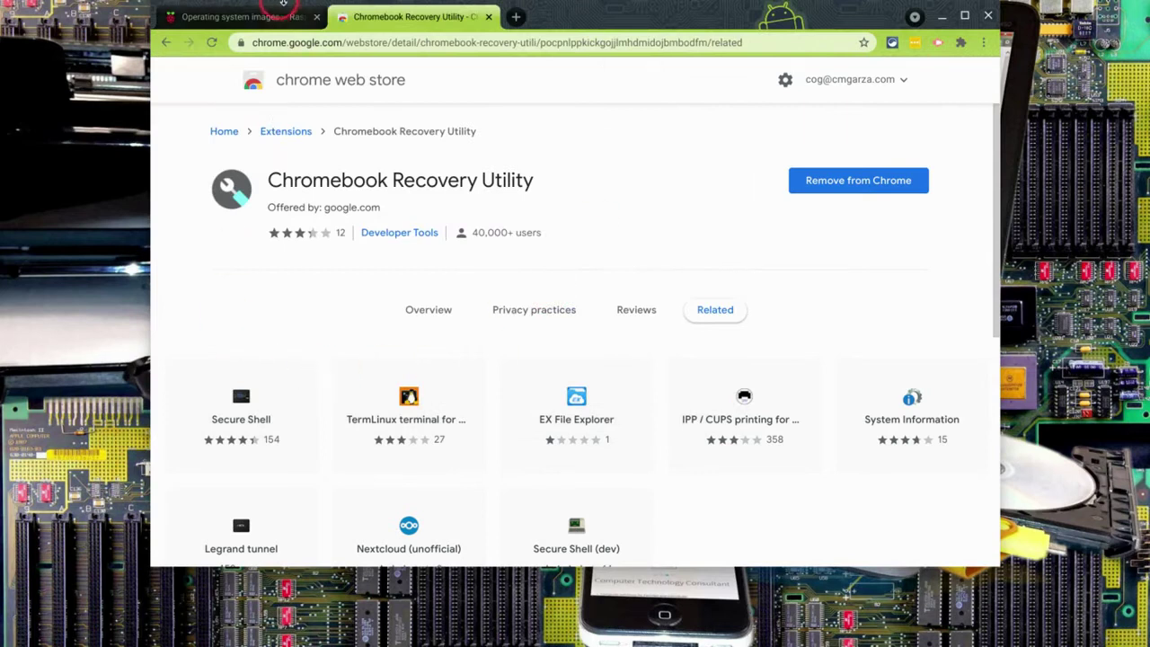
click(267, 18)
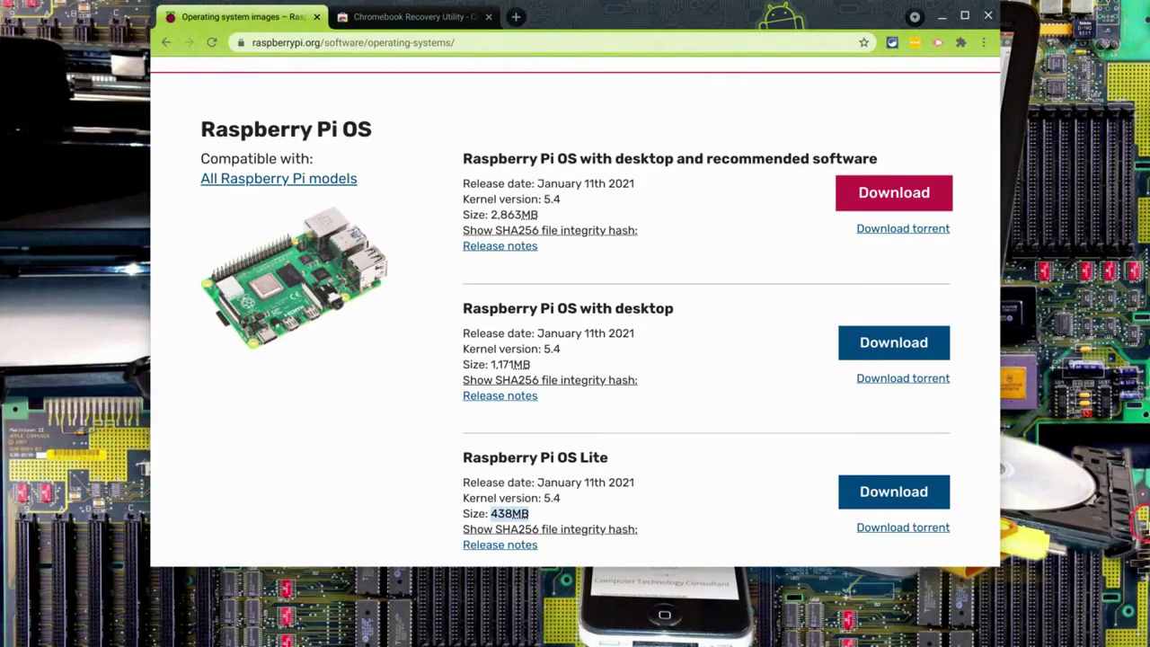
Launch the Chromebook Recovery Utility extension from a new Chrome window and begin its recovery media process.
mouse_move(1140, 544)
click(1132, 575)
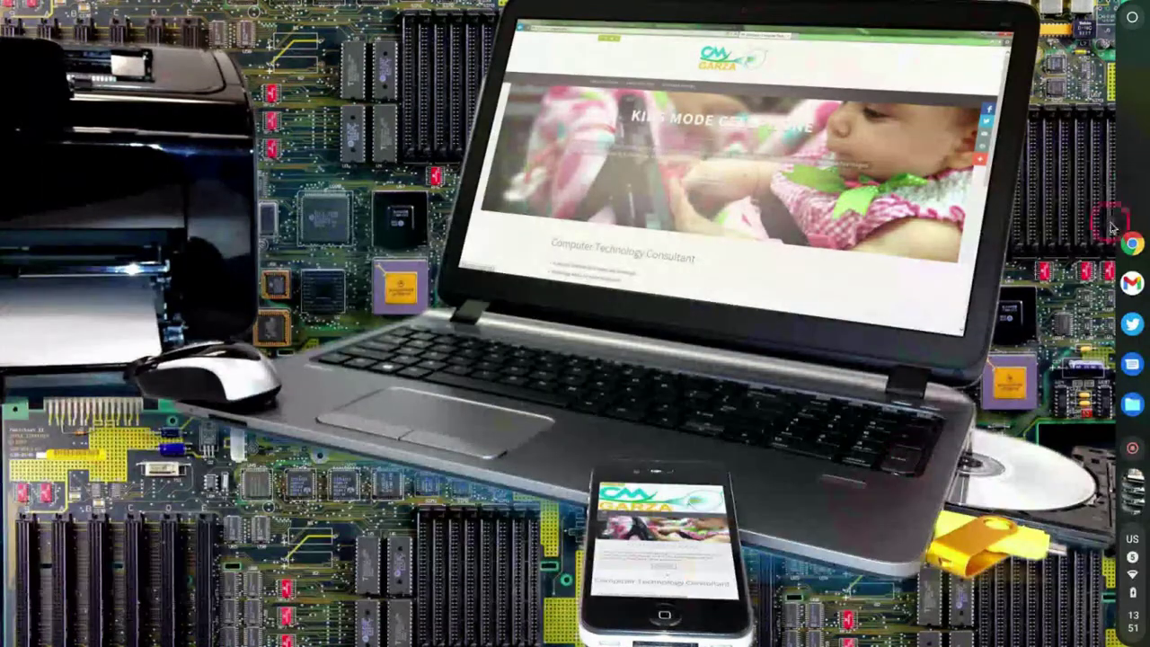
click(1132, 243)
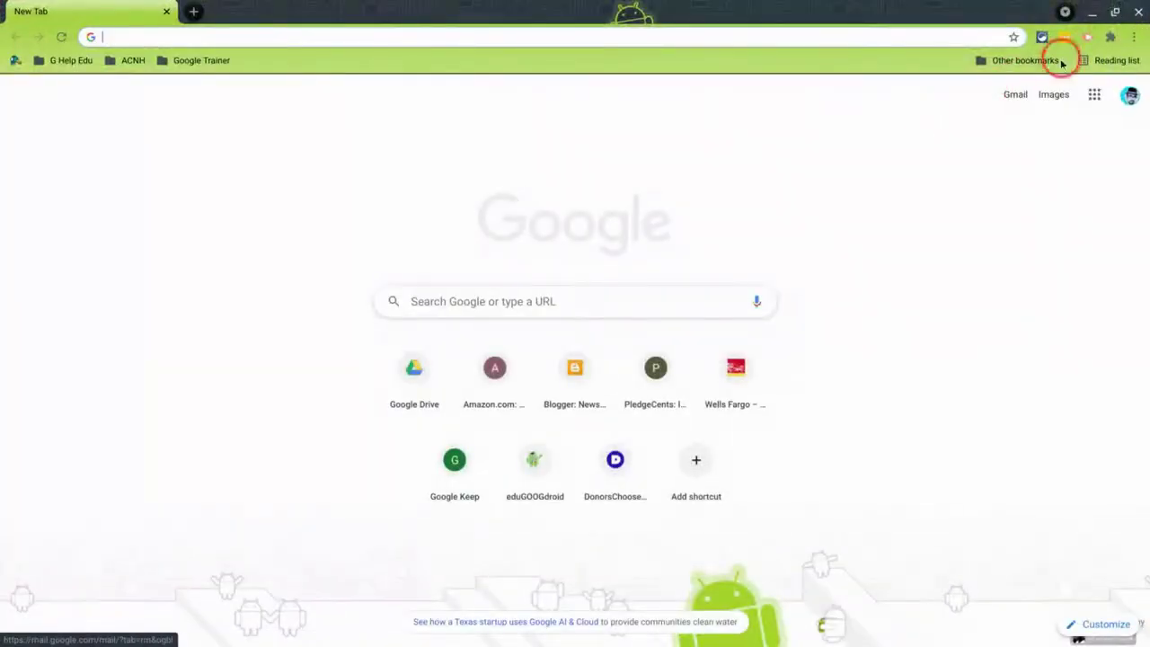
click(1111, 37)
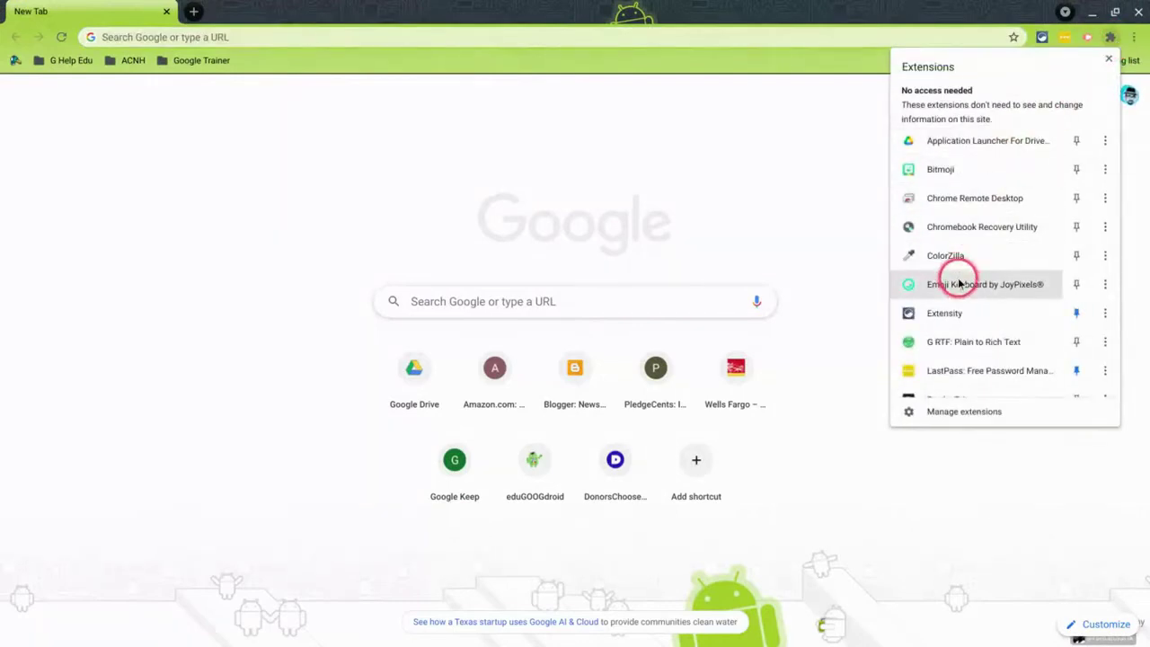
scroll(966, 287, down, 2)
scroll(956, 297, up, 2)
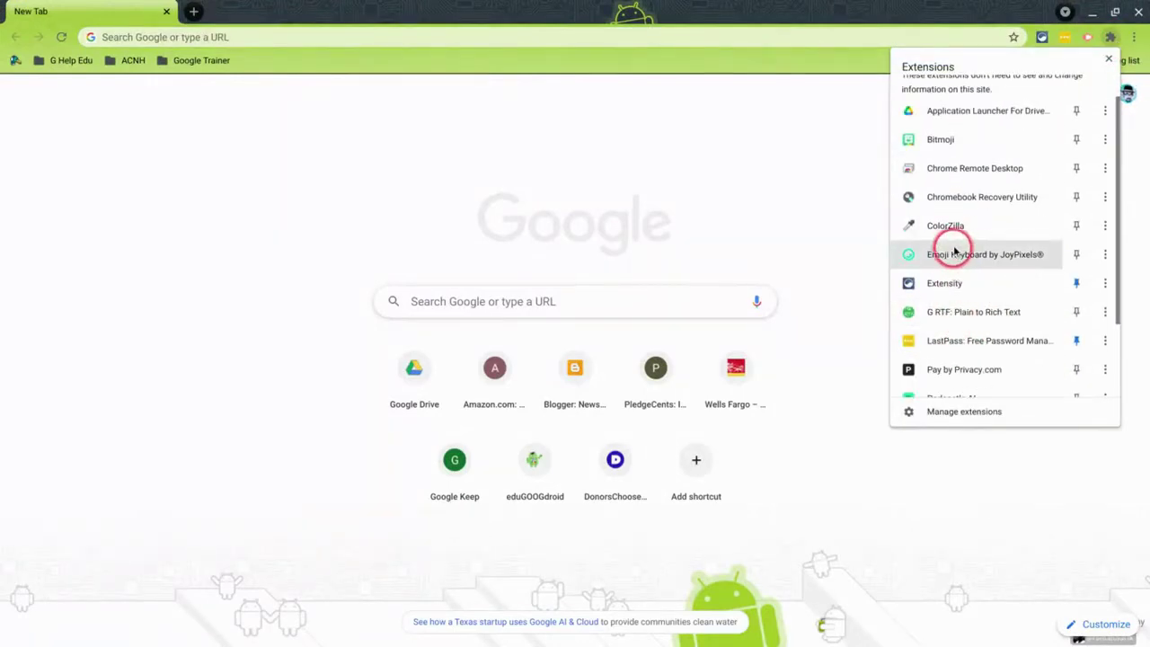
click(954, 205)
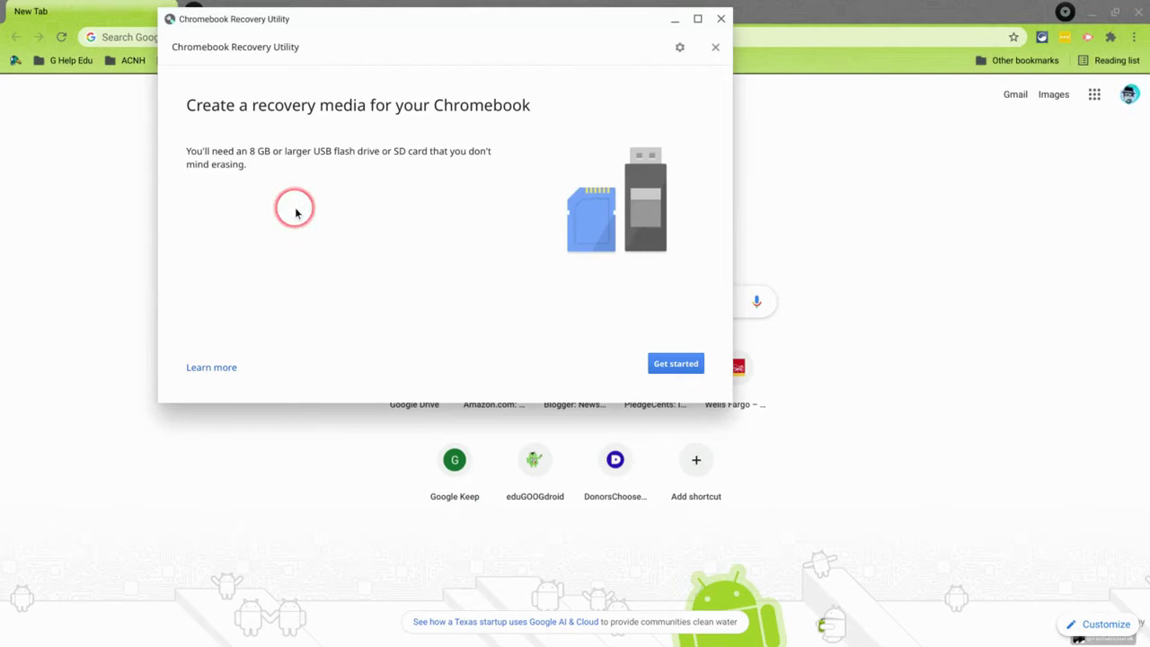
click(676, 364)
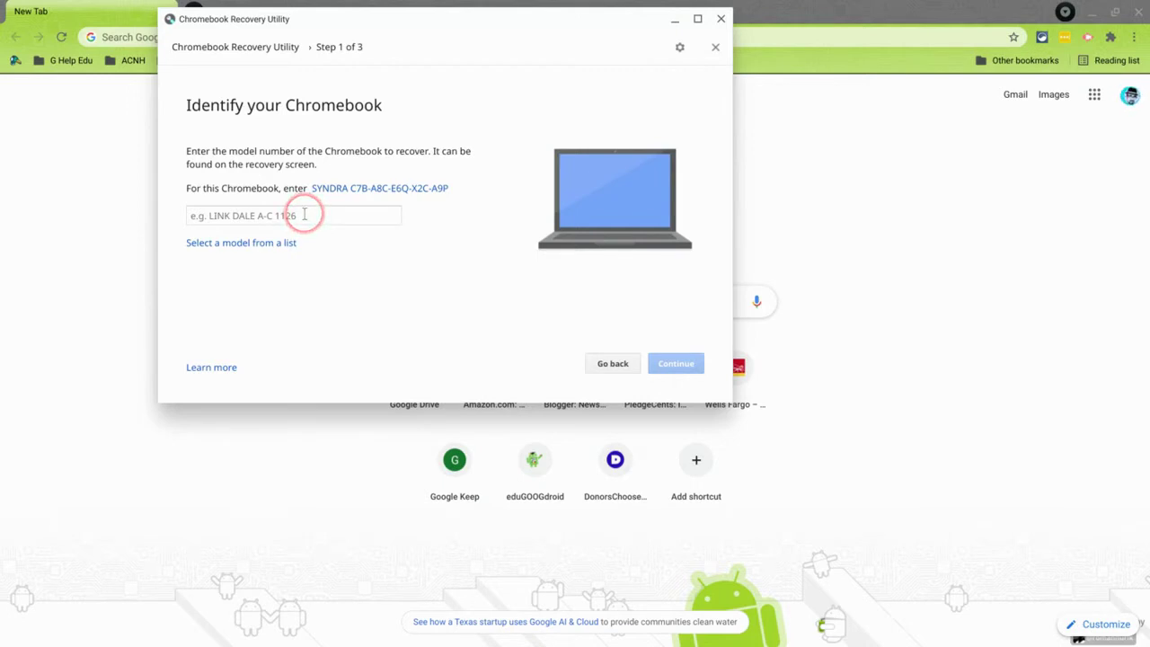
click(269, 253)
click(385, 154)
click(398, 159)
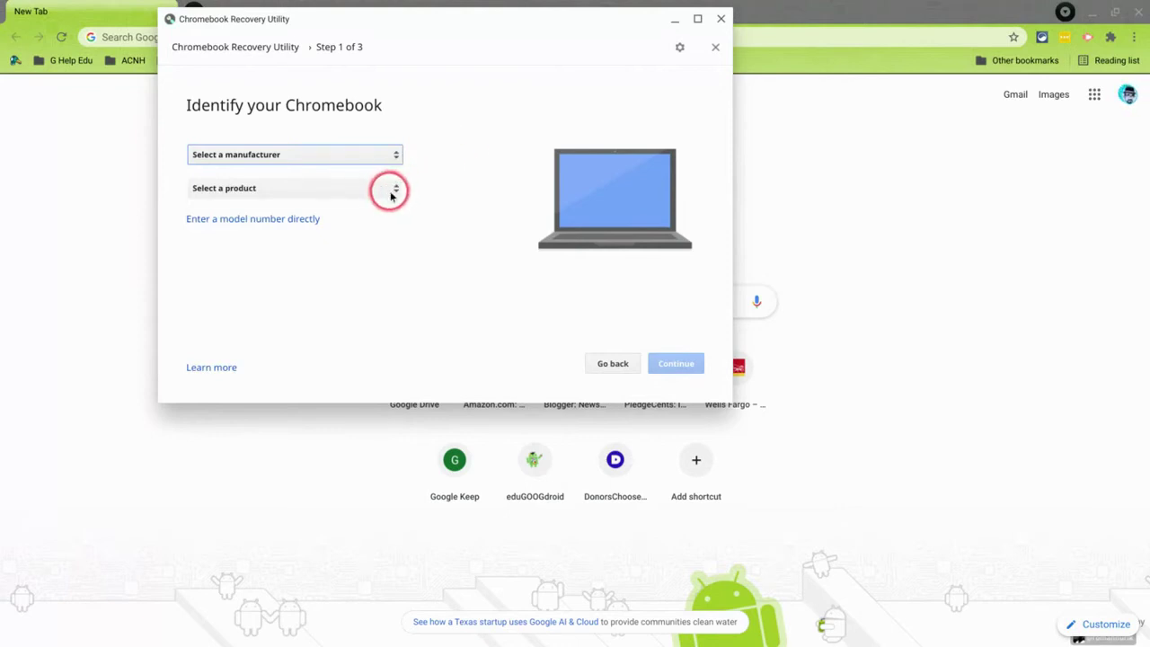
click(290, 221)
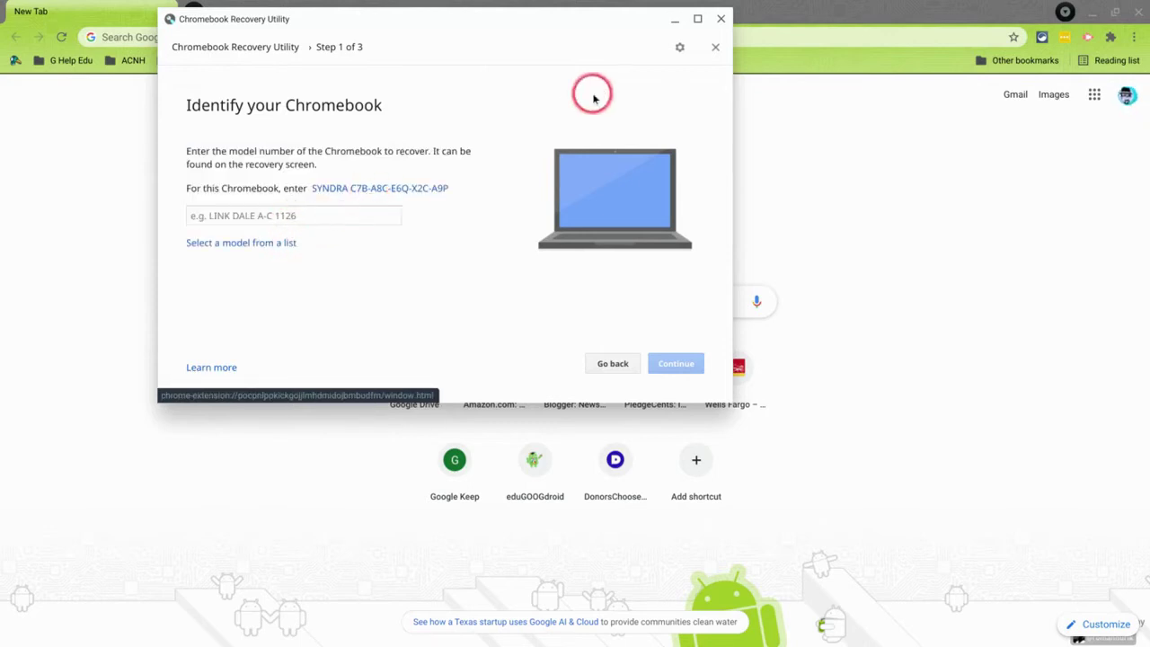
Load the local image 2021-01-11-raspios-buster-armhf-full.zip from Downloads and select the Genesys Logic, Inc. - 119.1 GB drive as the target media.
click(680, 47)
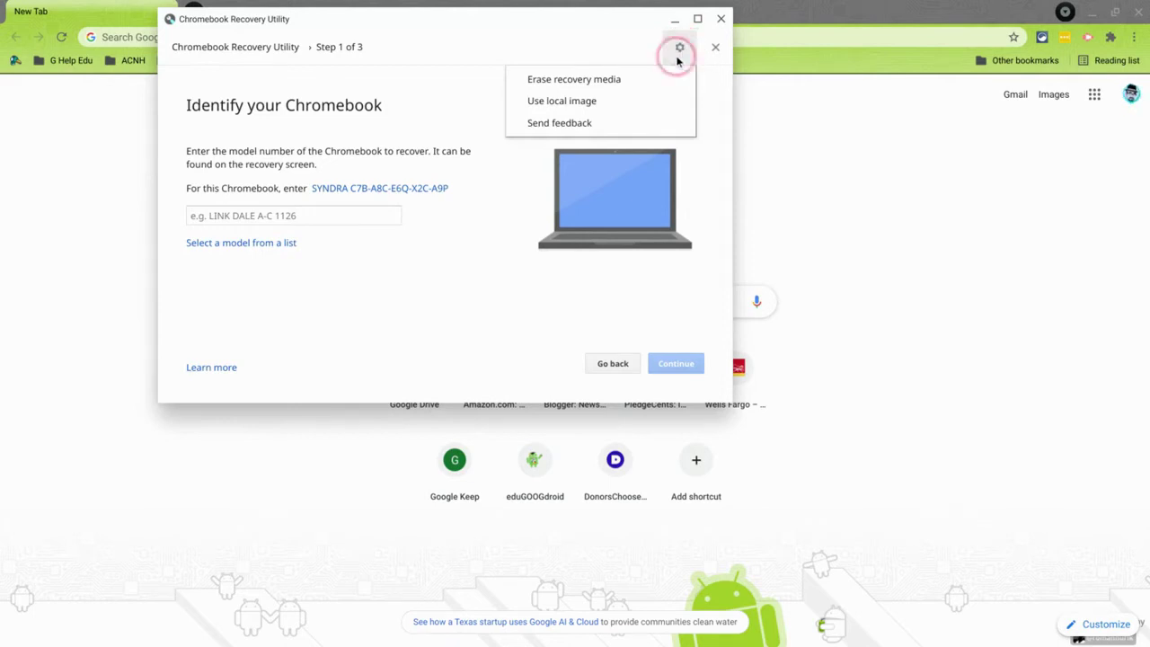
click(559, 102)
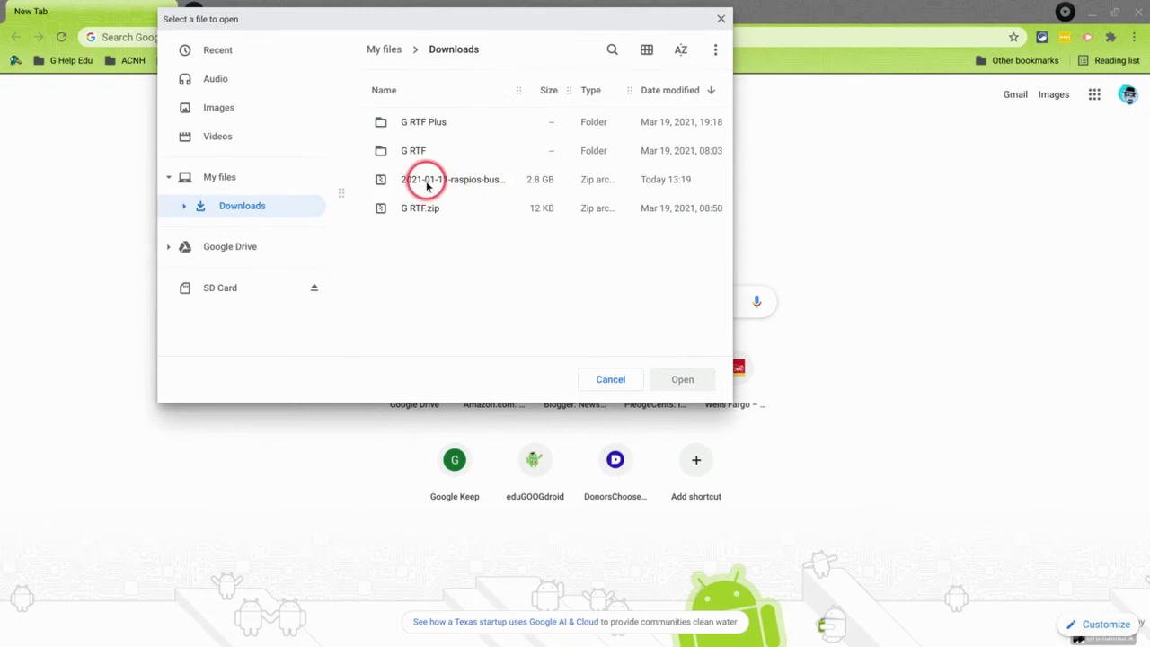
double_click(428, 186)
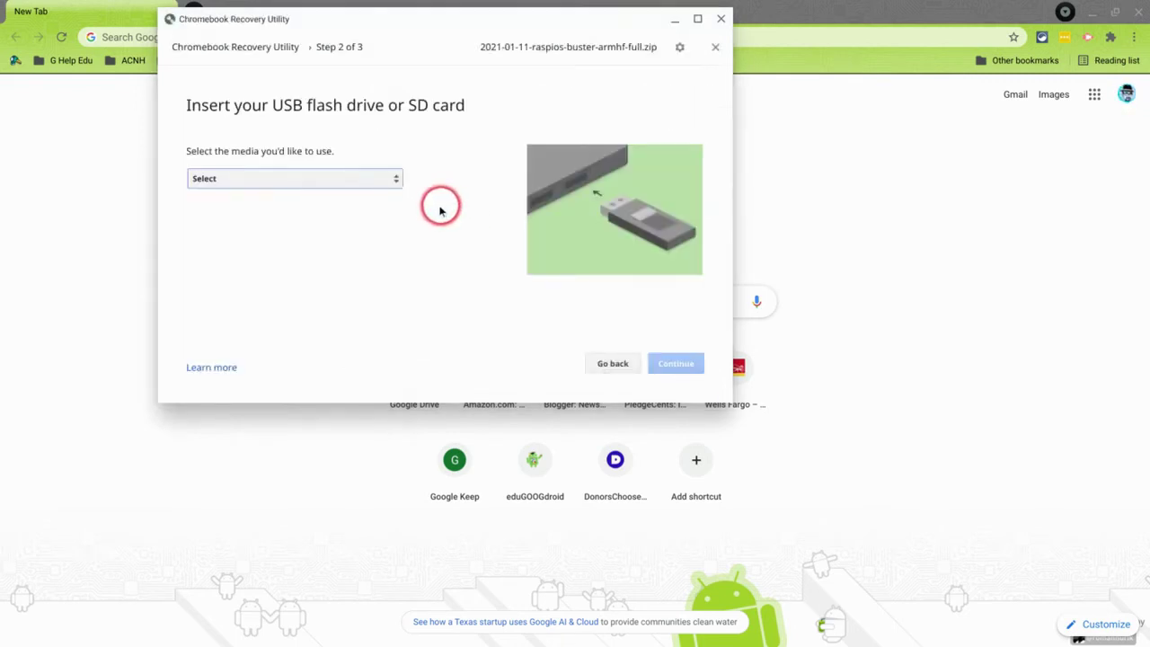
click(379, 184)
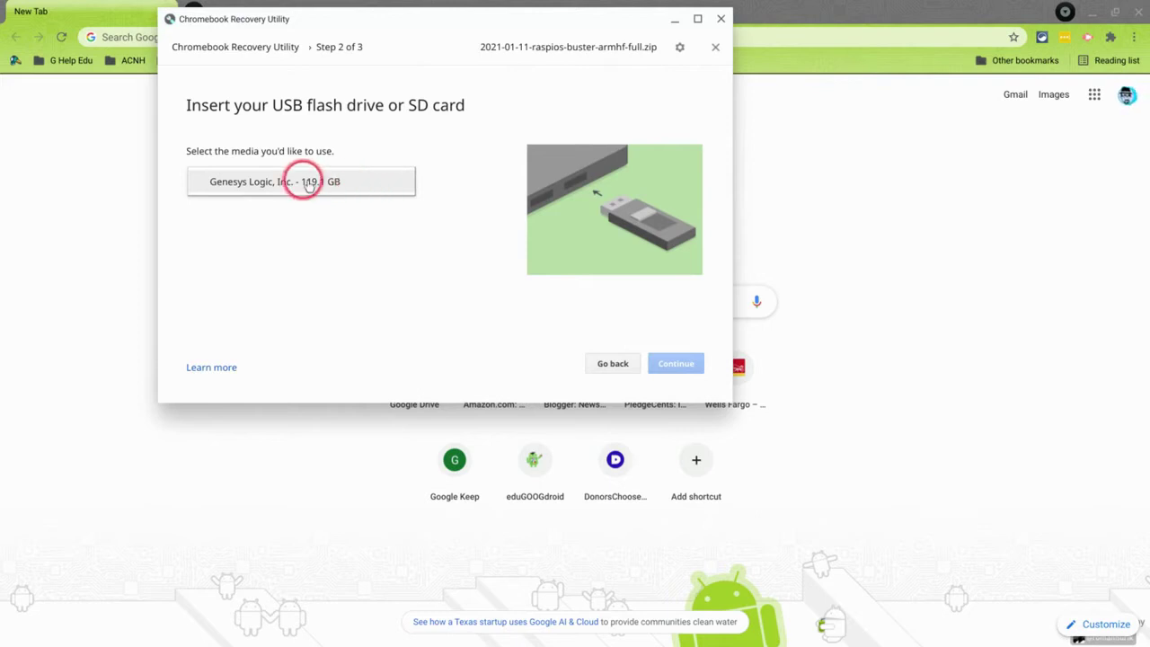
click(259, 191)
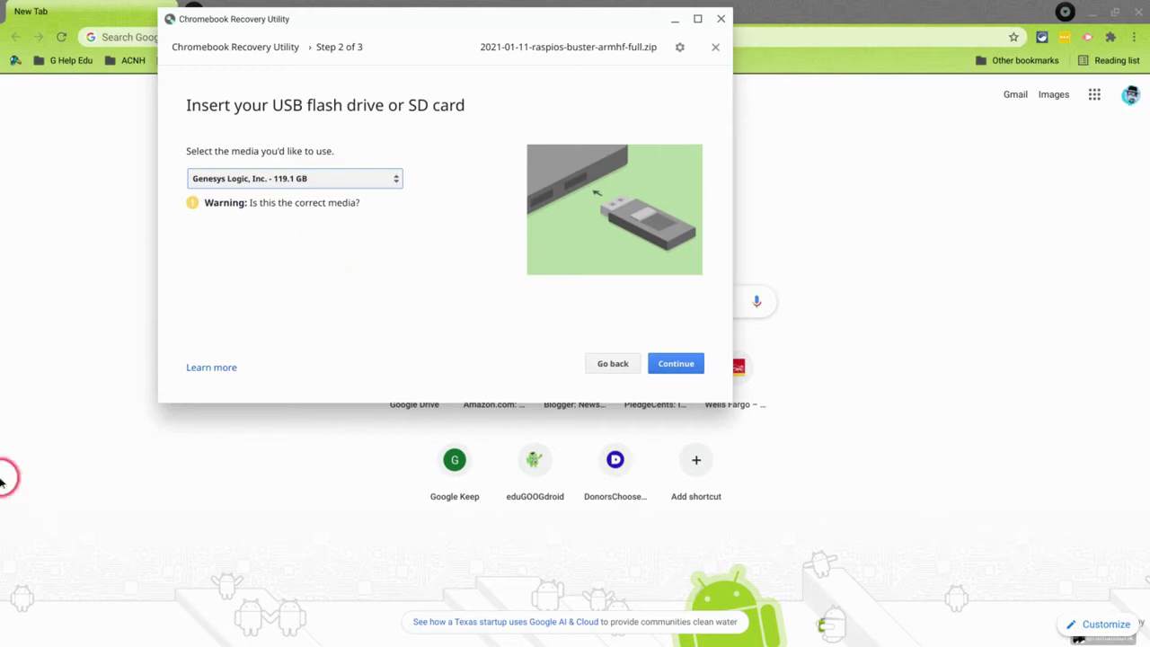
Check the SD card's available storage in the Files app to verify the selected media, and close the Files window.
mouse_move(1139, 364)
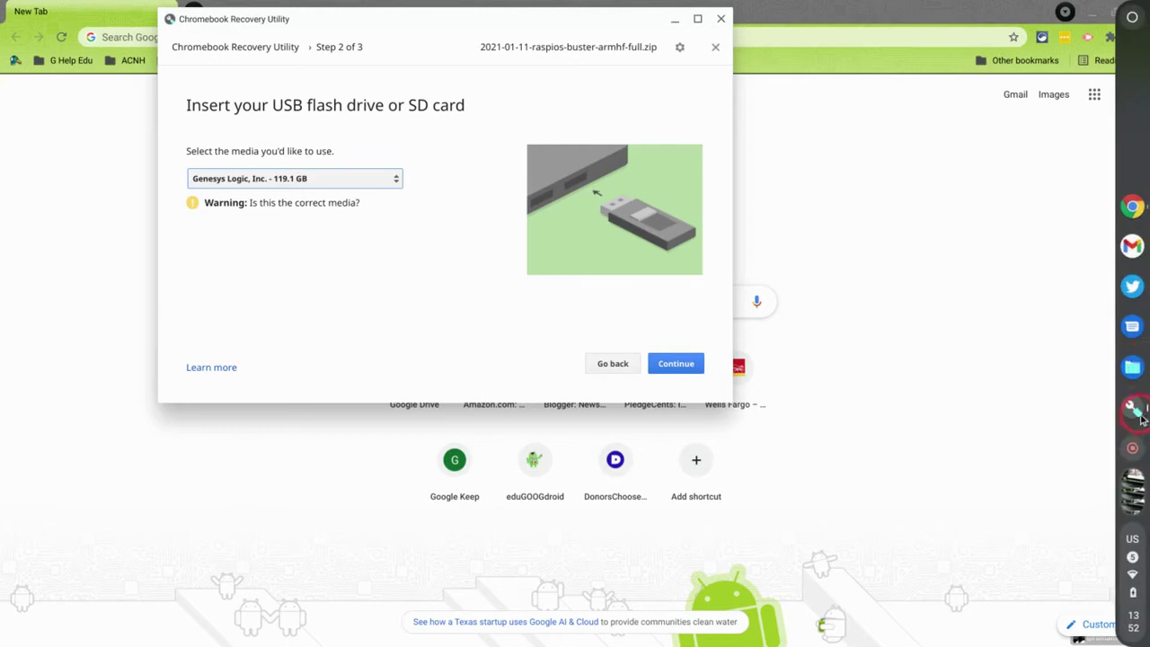
click(1135, 369)
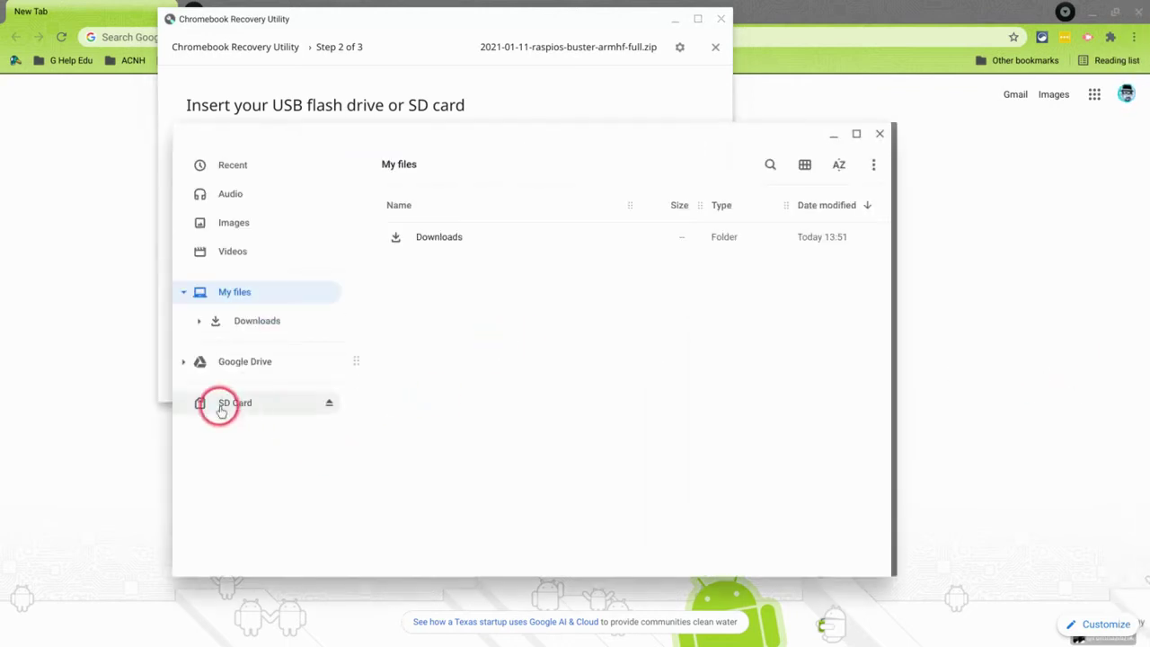
right_click(221, 409)
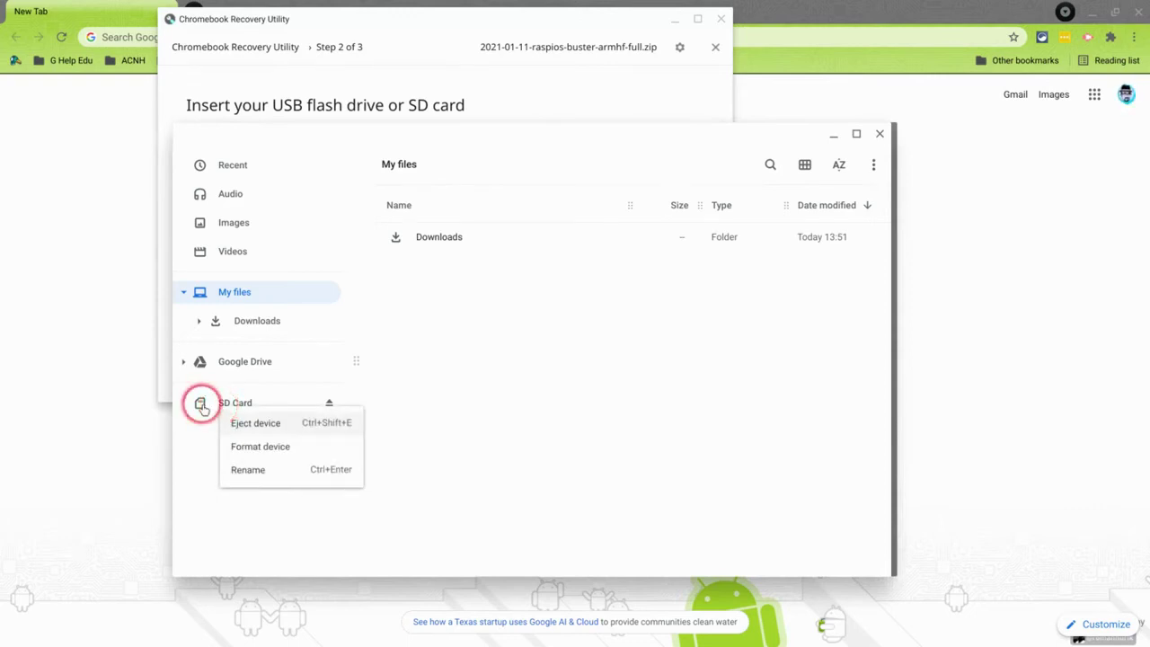
click(201, 407)
right_click(211, 407)
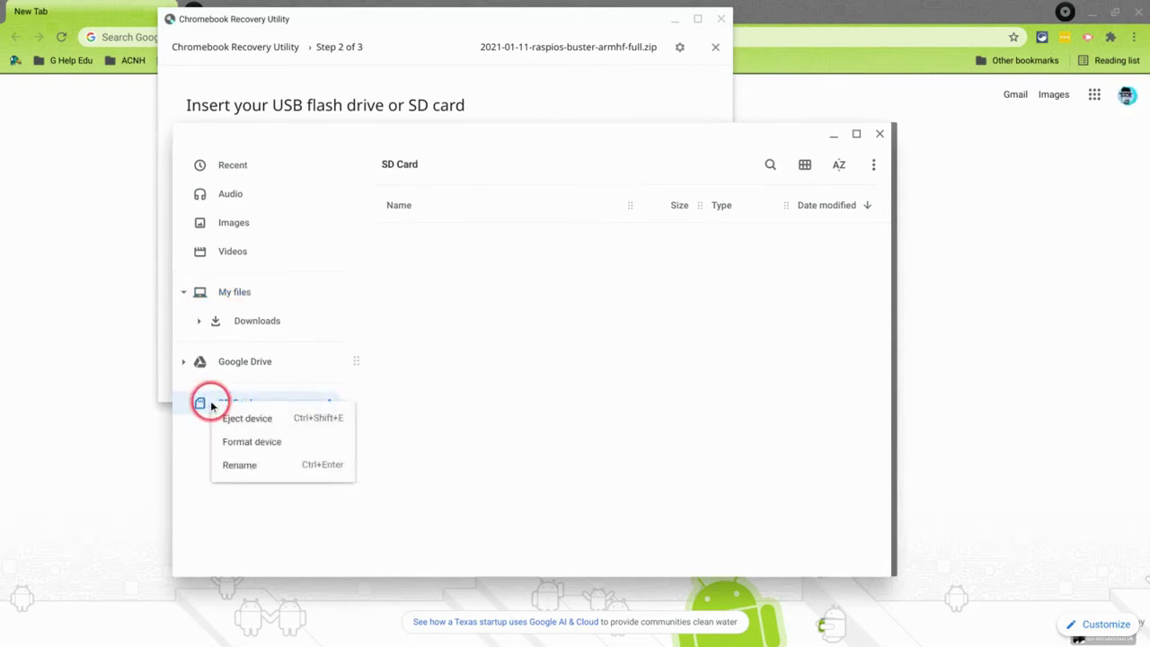
click(413, 447)
click(875, 168)
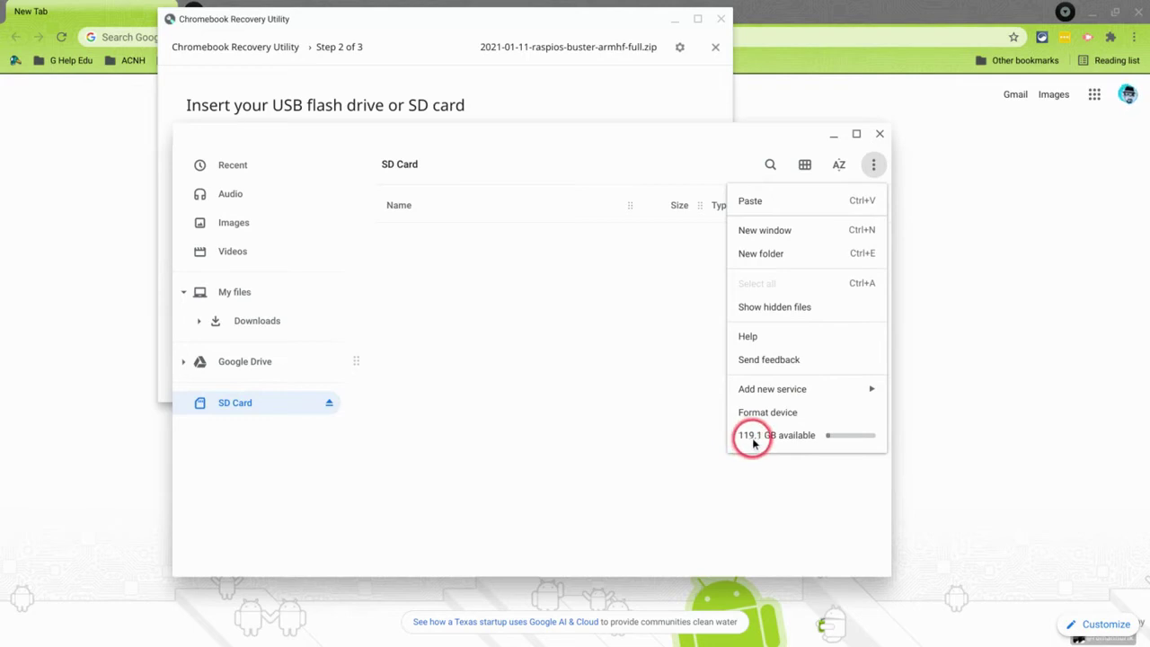
click(880, 133)
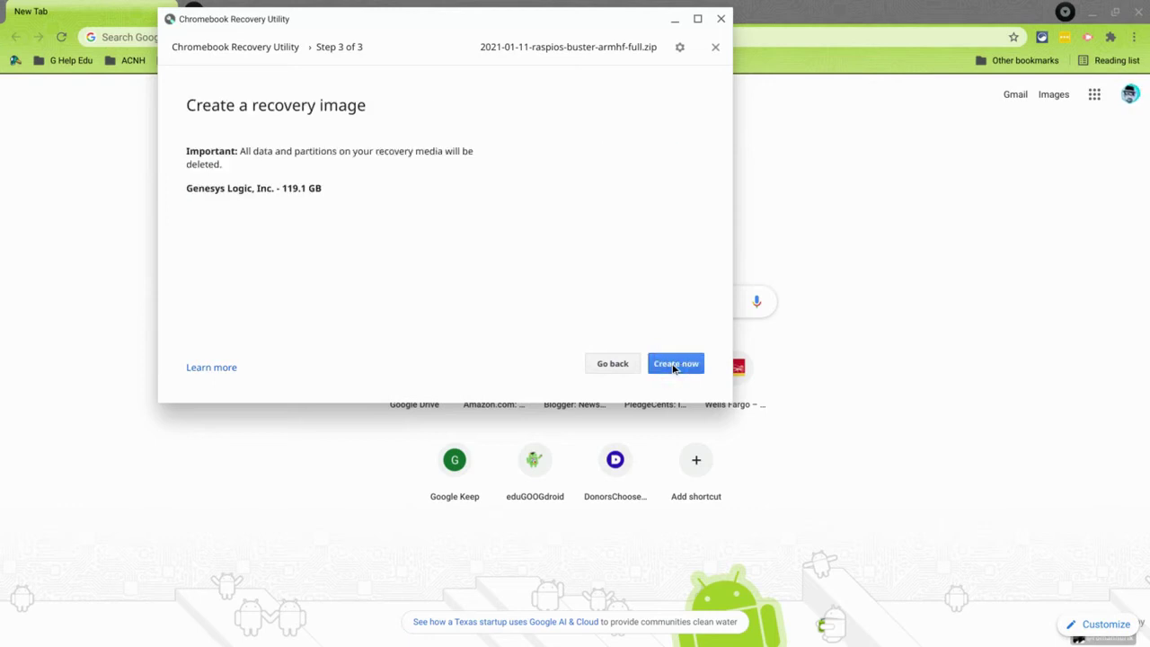
Continue past the media selection and start creating the recovery image on the selected drive.
click(677, 369)
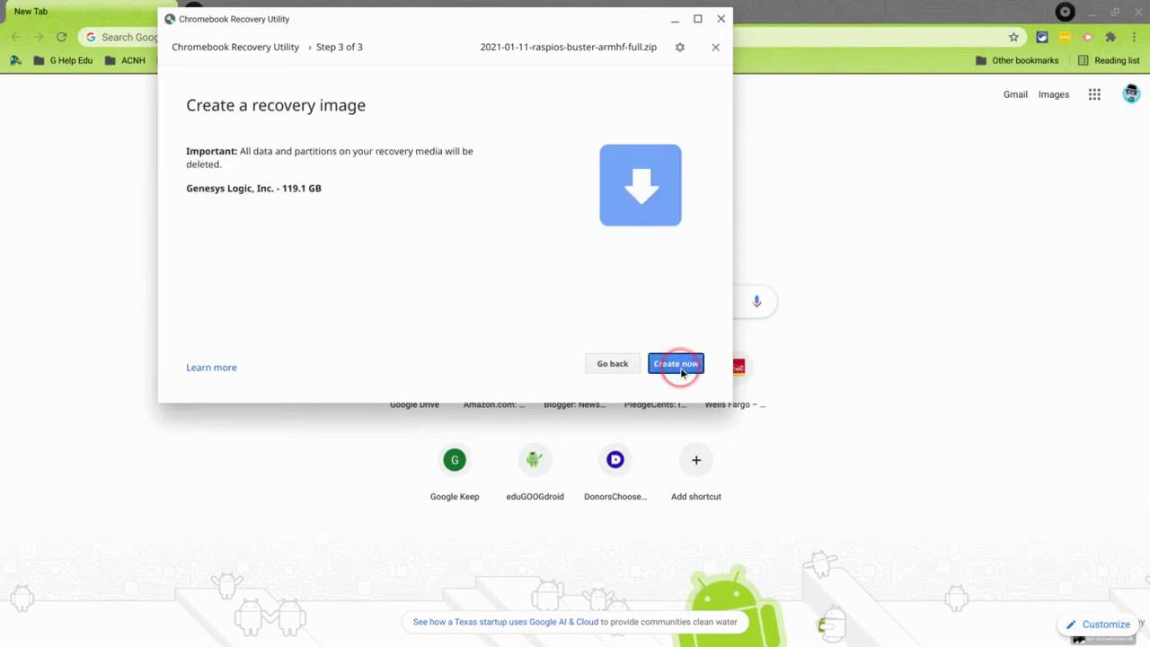